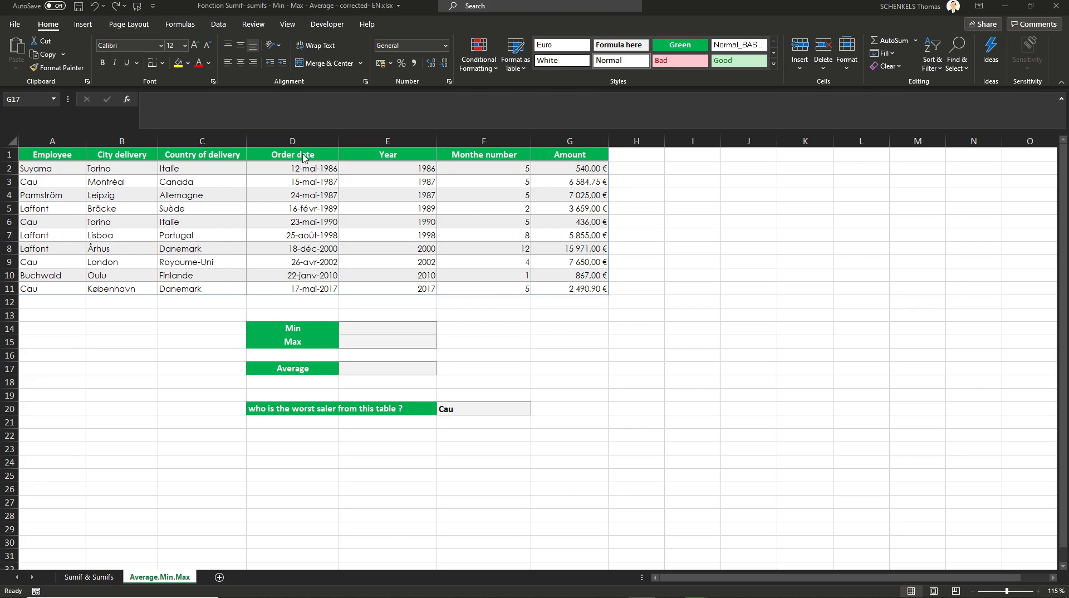
- Correct the misspelled header in cell F1 so that it reads "Month number"
left_click(477, 155)
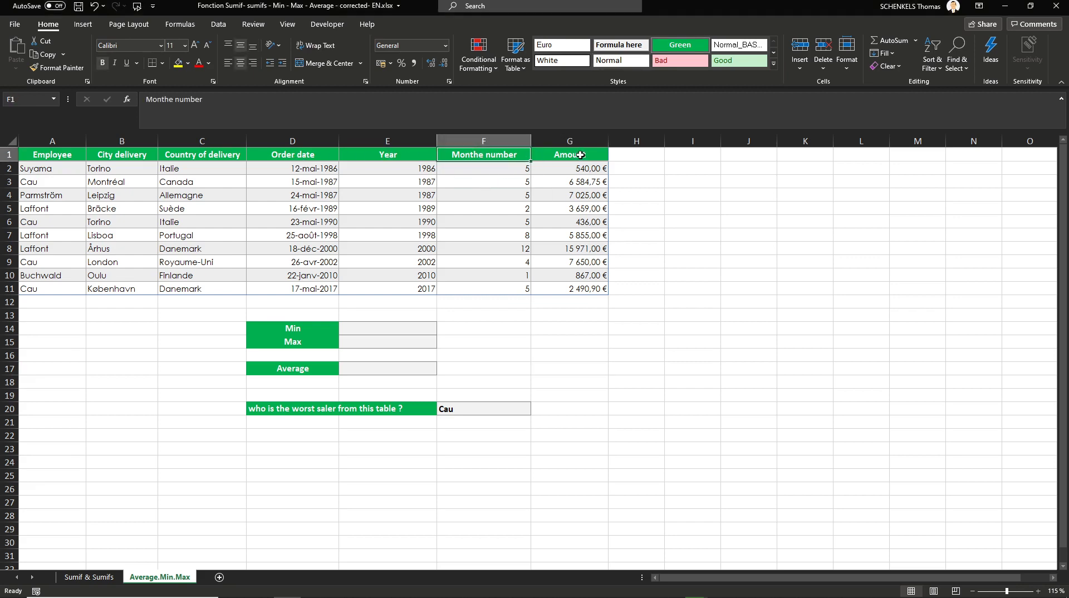
double_click(479, 154)
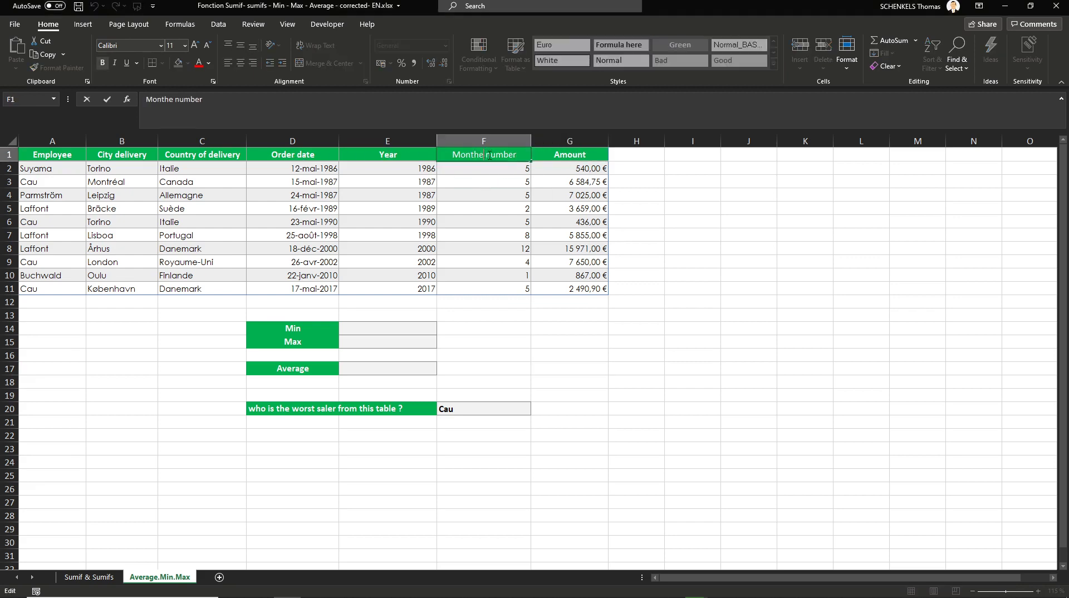
key("BackSpace")
key("Return")
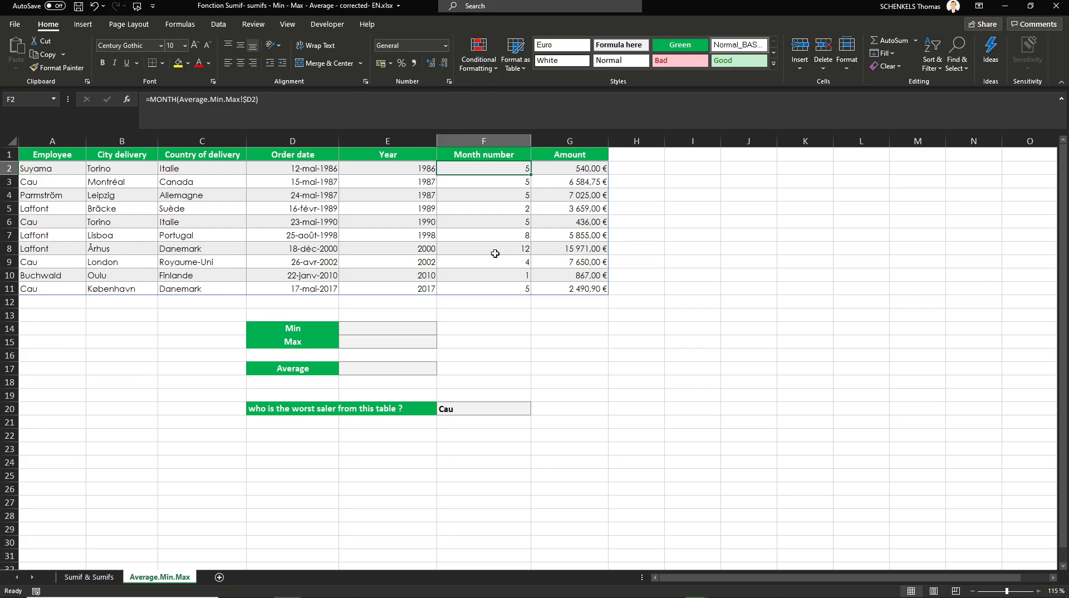
- Calculate the smallest amount in cell E14, beside the Min label, with the formula =MIN(G2:G11)
left_click(381, 330)
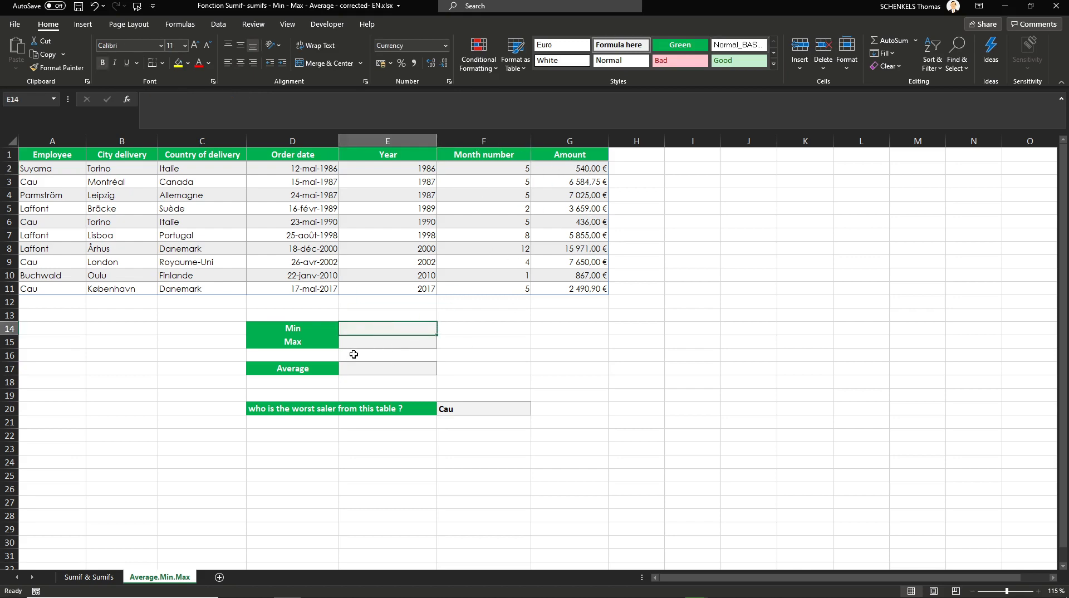
type("=min")
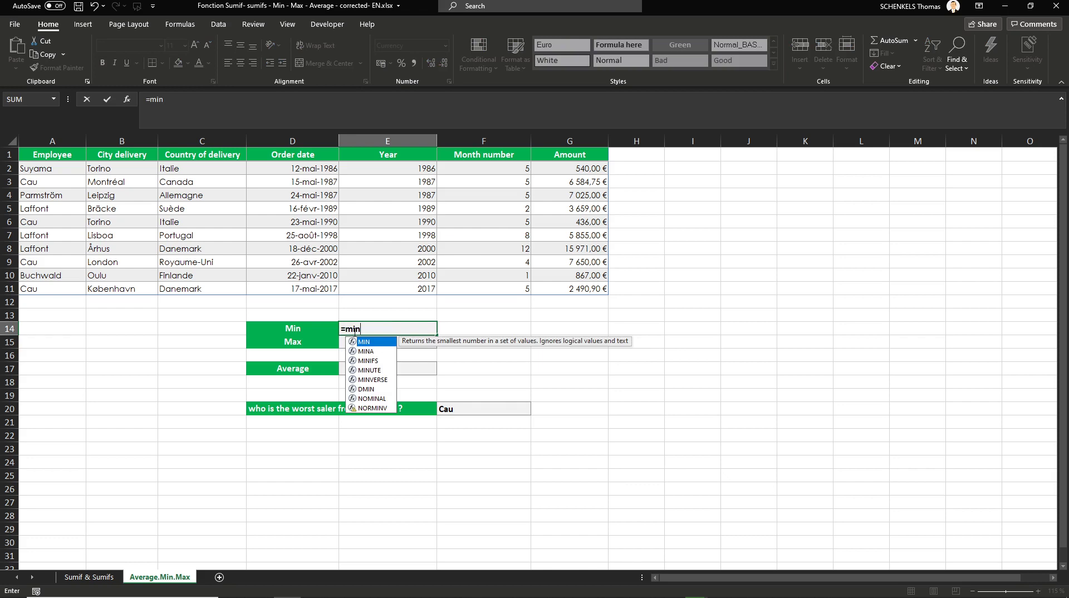
key("Tab")
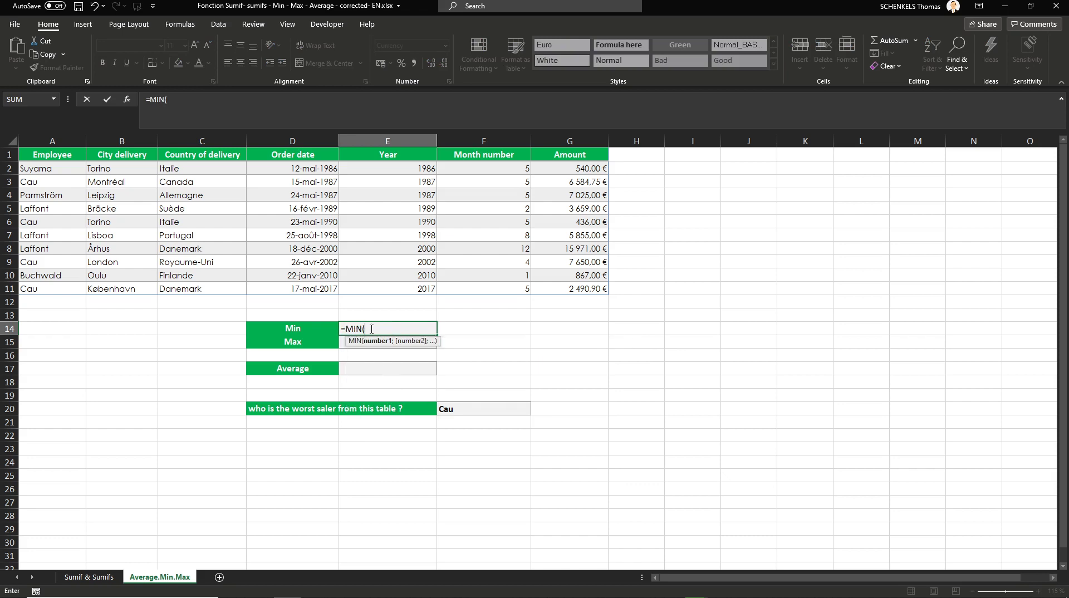
key("BackSpace")
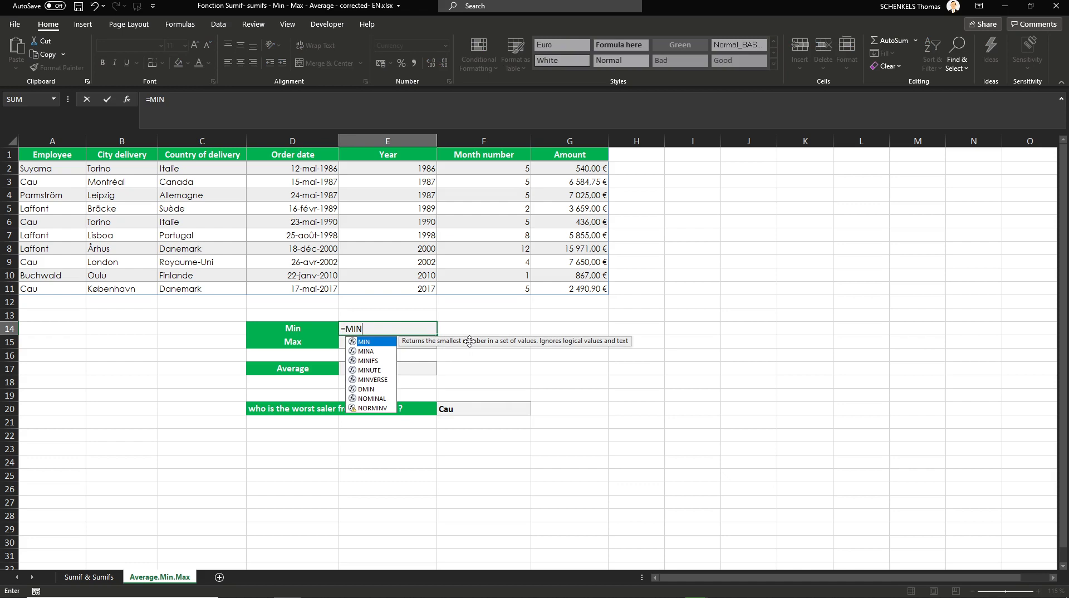
left_click(376, 326)
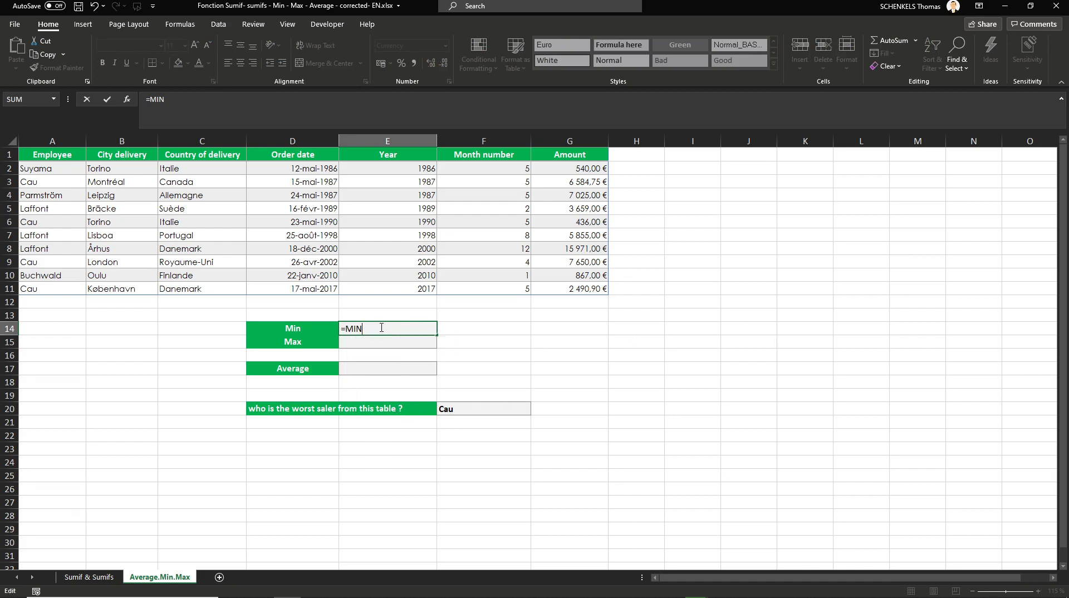
key("Tab")
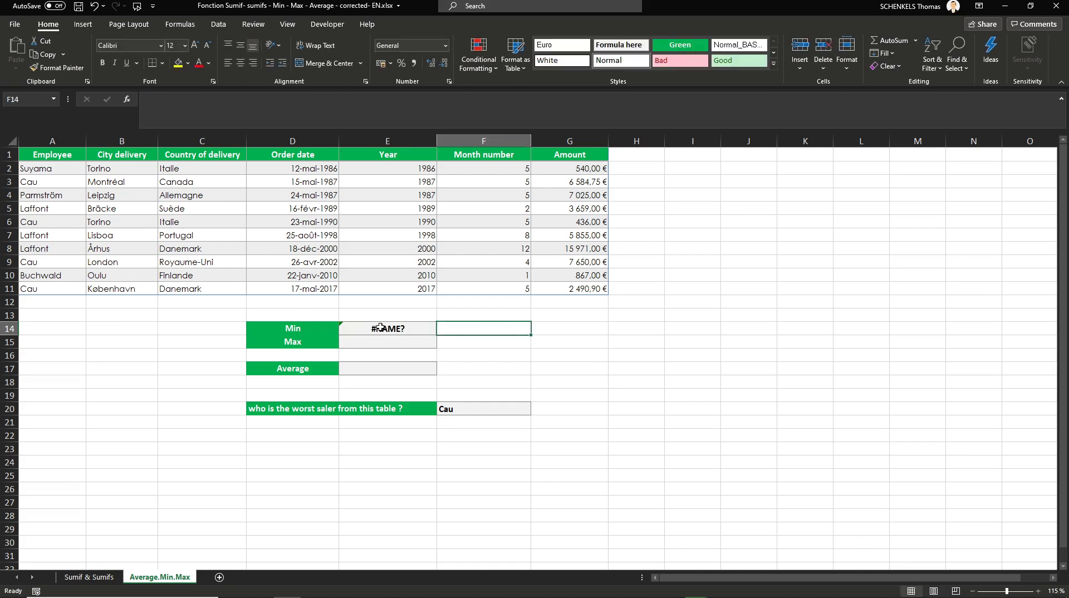
double_click(383, 329)
type("(")
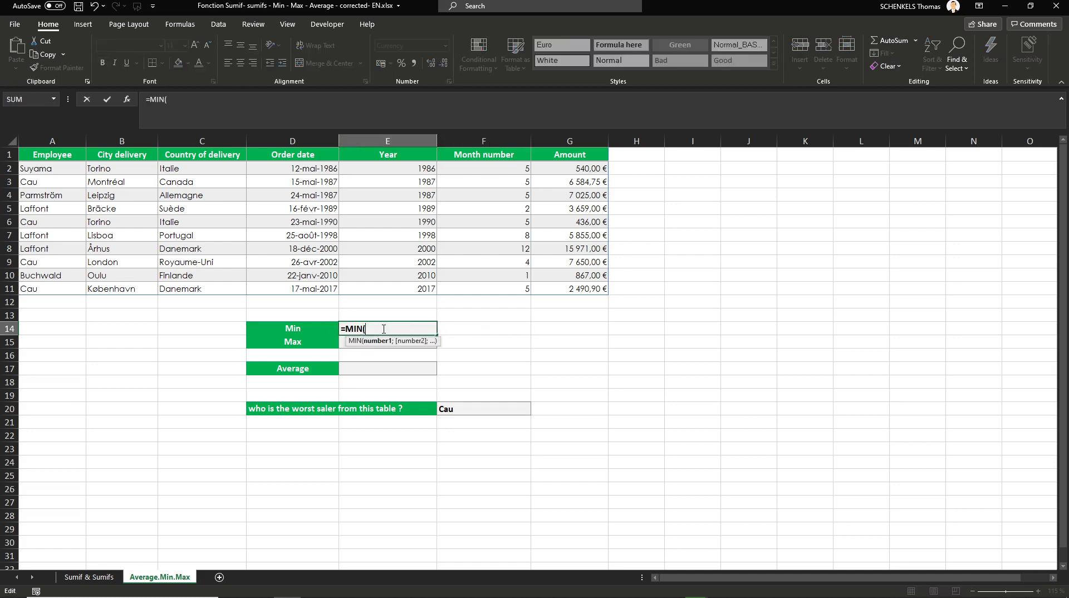
left_click_drag(579, 165, 575, 292)
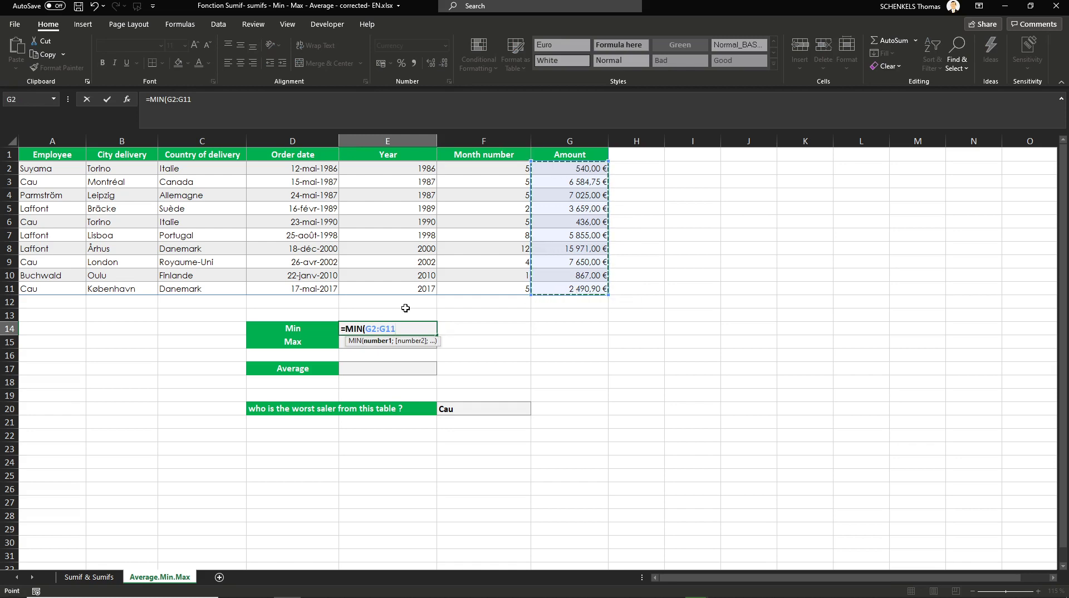
type(")")
key("Return")
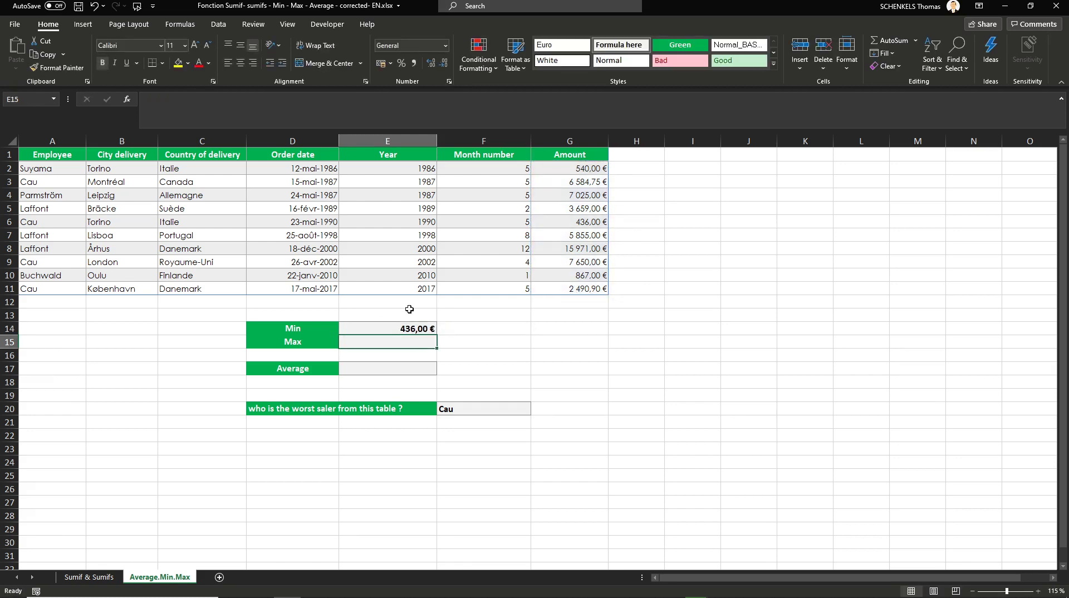
left_click(580, 221)
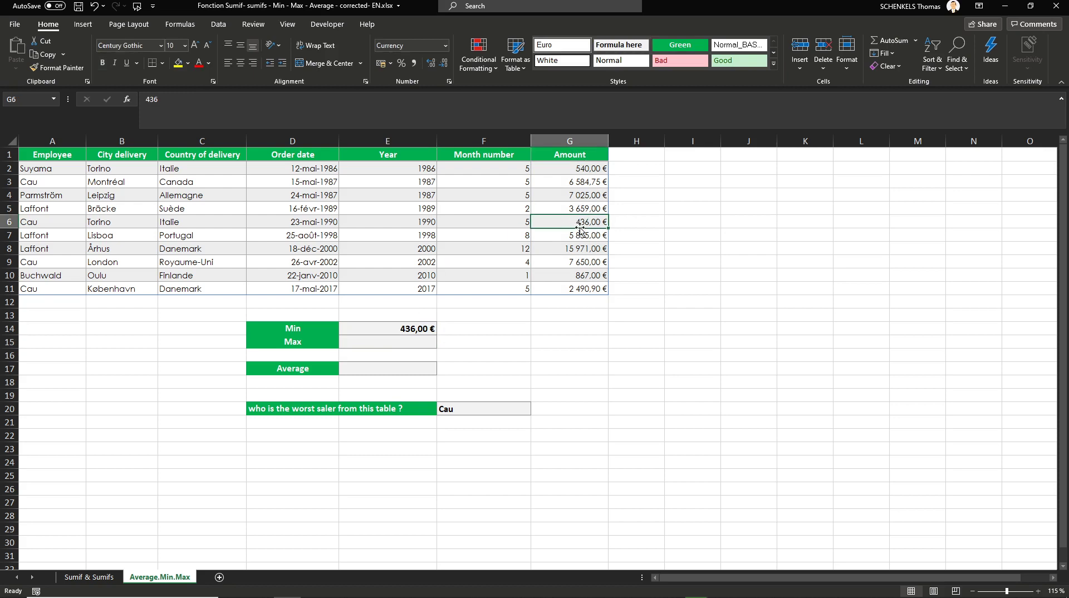
- Calculate the largest amount in cell E15, beside the Max label, with the formula =MAX(G2:G11)
left_click(408, 343)
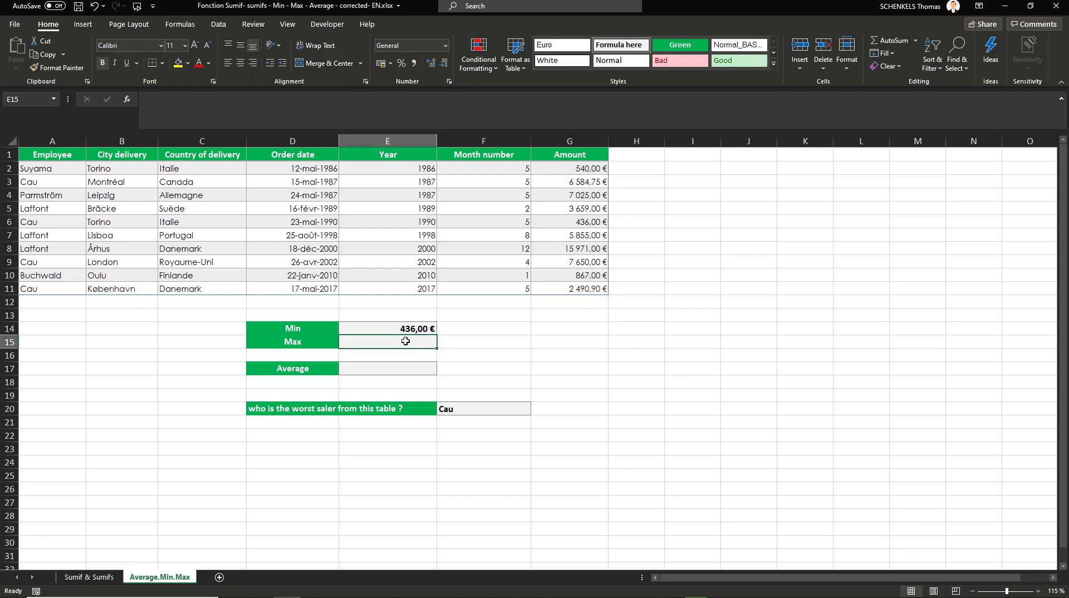
type("=ma")
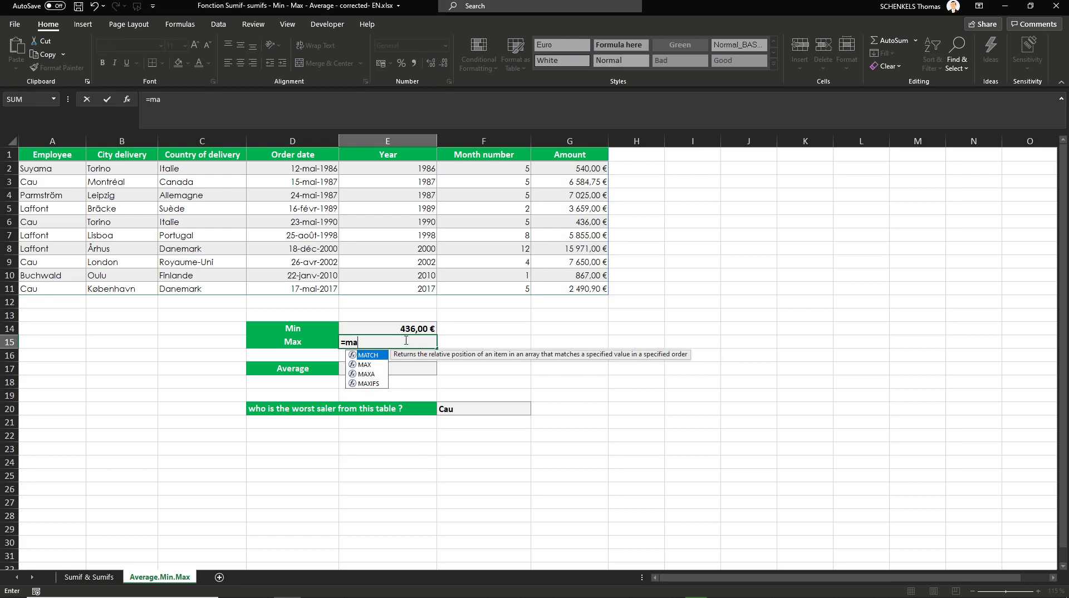
double_click(372, 365)
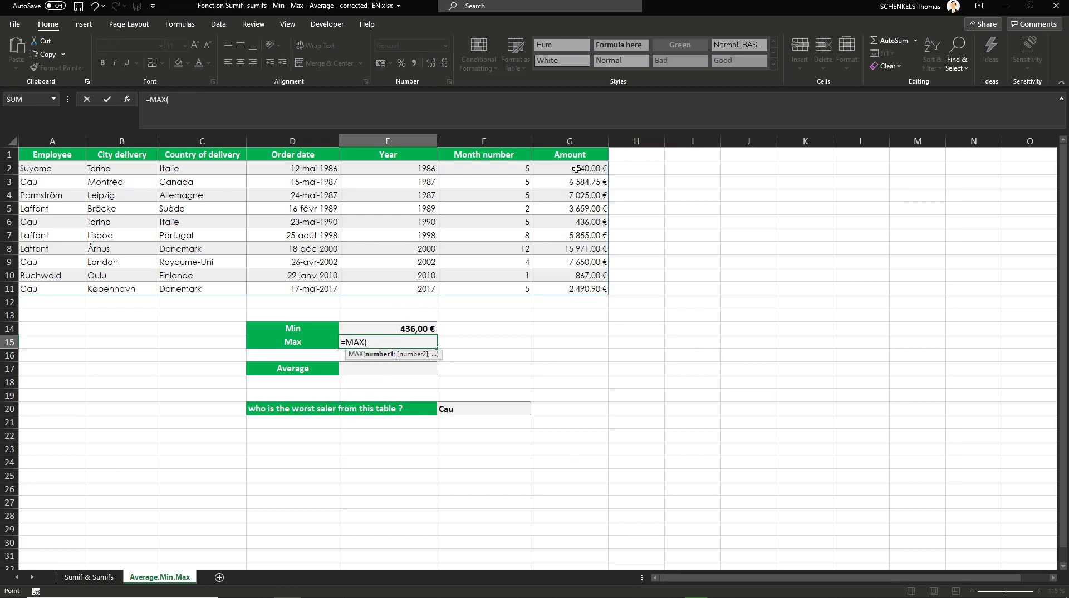
left_click_drag(575, 169, 572, 290)
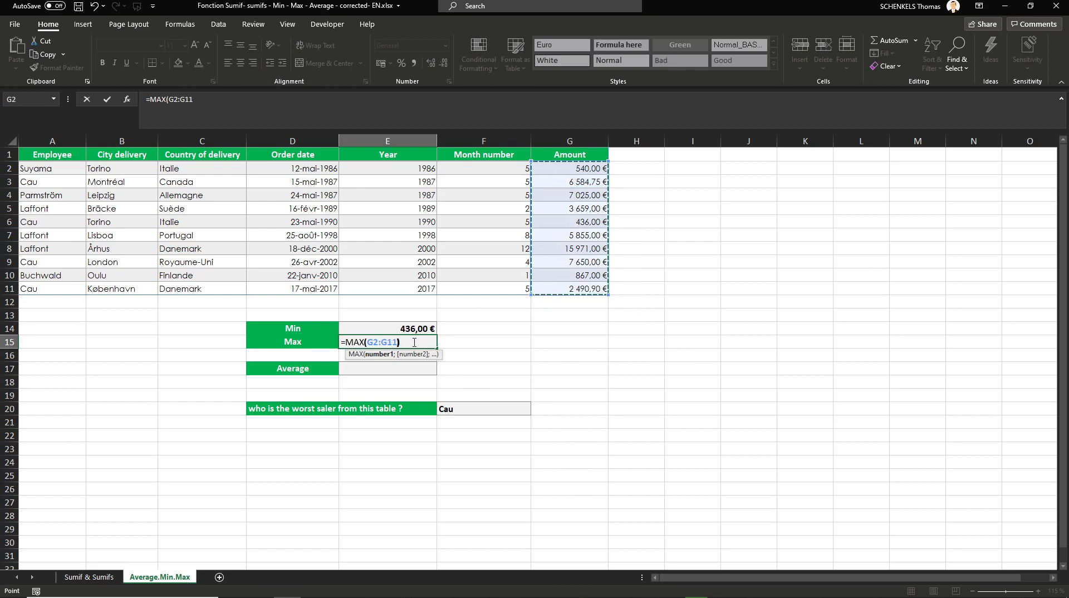
key("Return")
left_click(425, 344)
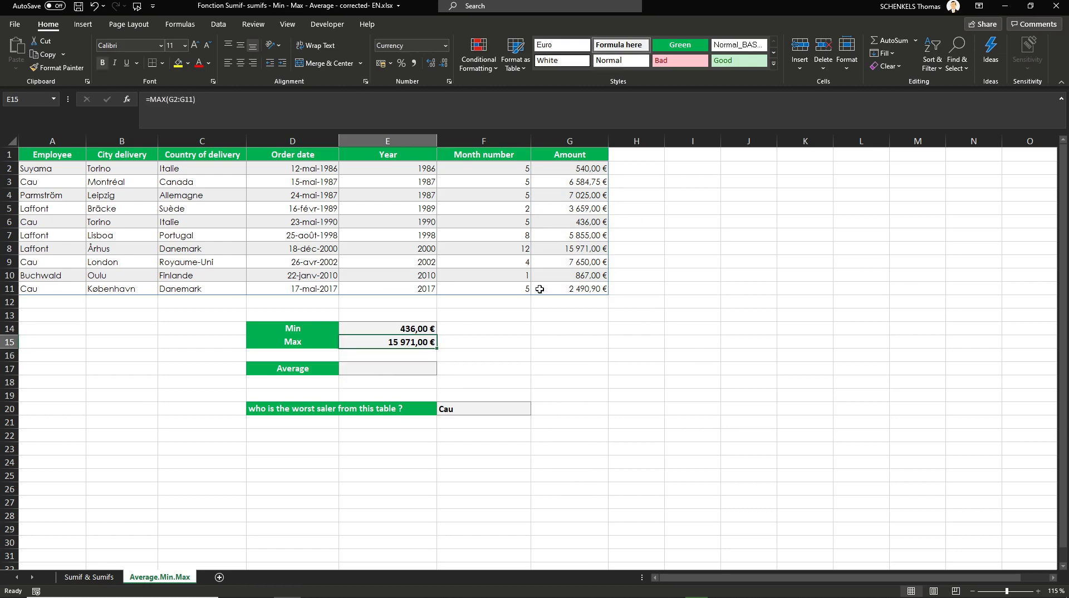
- Calculate the mean of the Amount column in cell E17, beside the Average label, with the formula =AVERAGE(G2:G11)
left_click(387, 371)
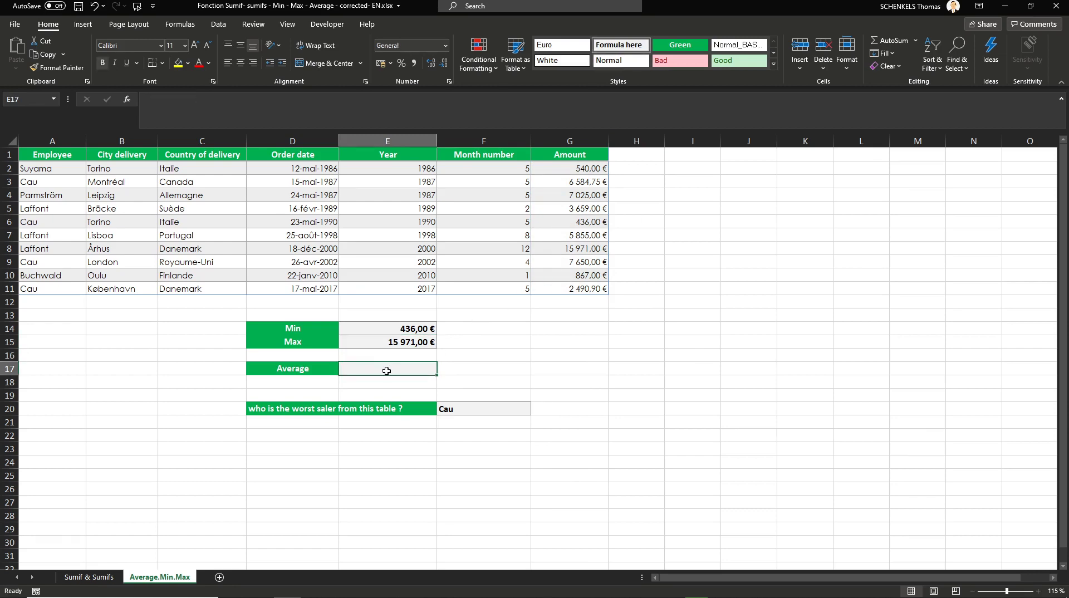
type("=)")
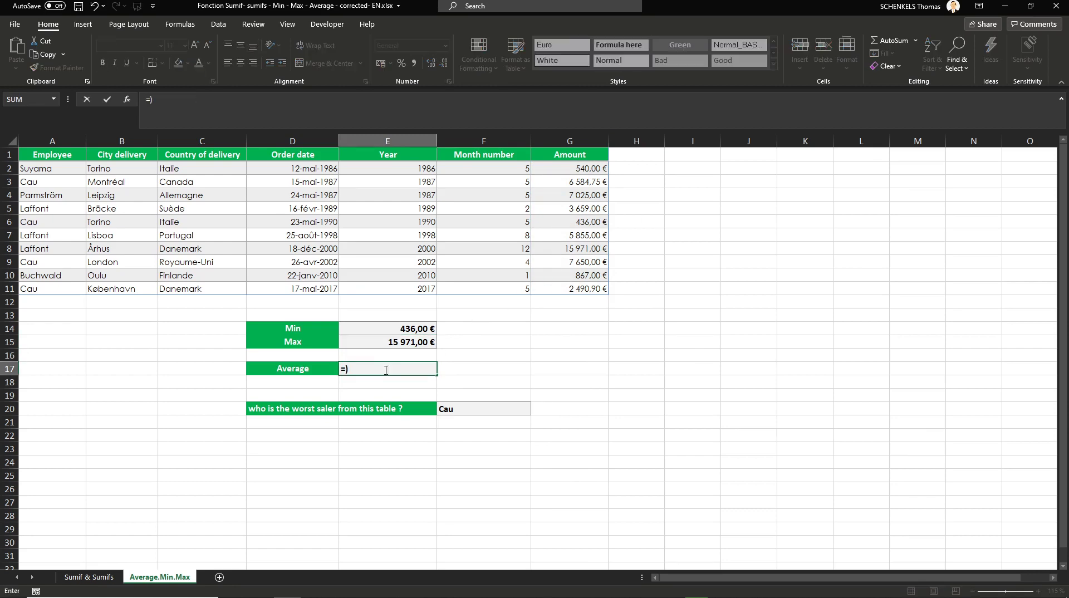
type("av")
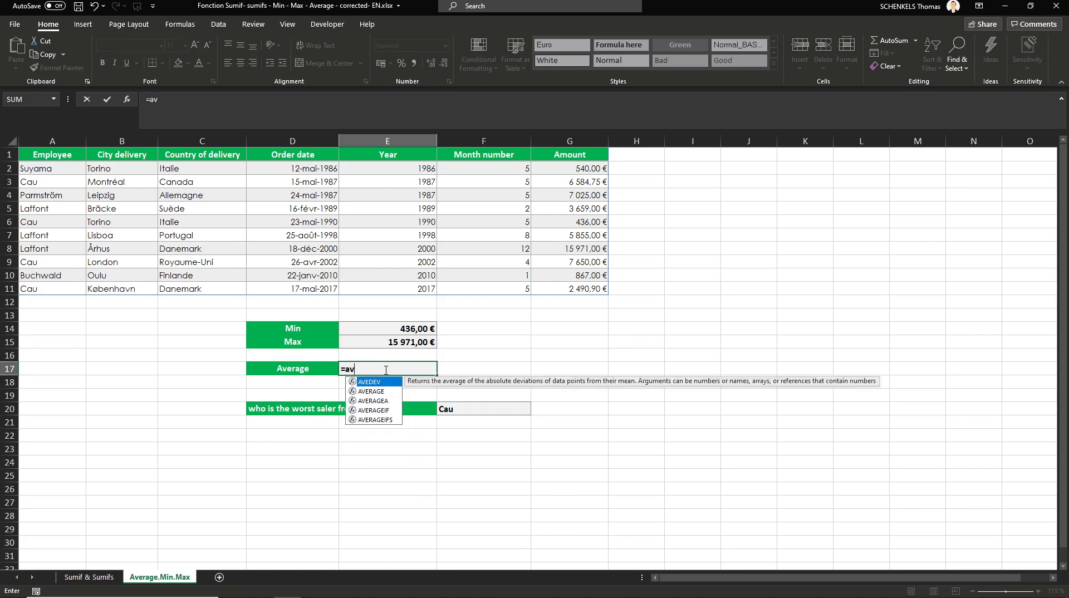
key("Down")
key("Tab")
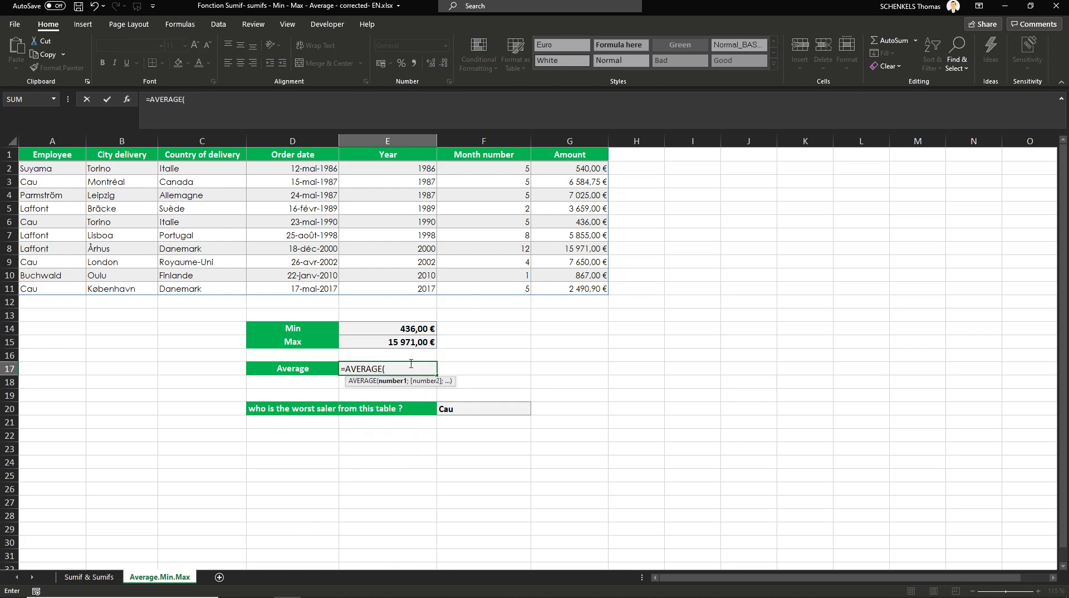
left_click_drag(573, 167, 569, 287)
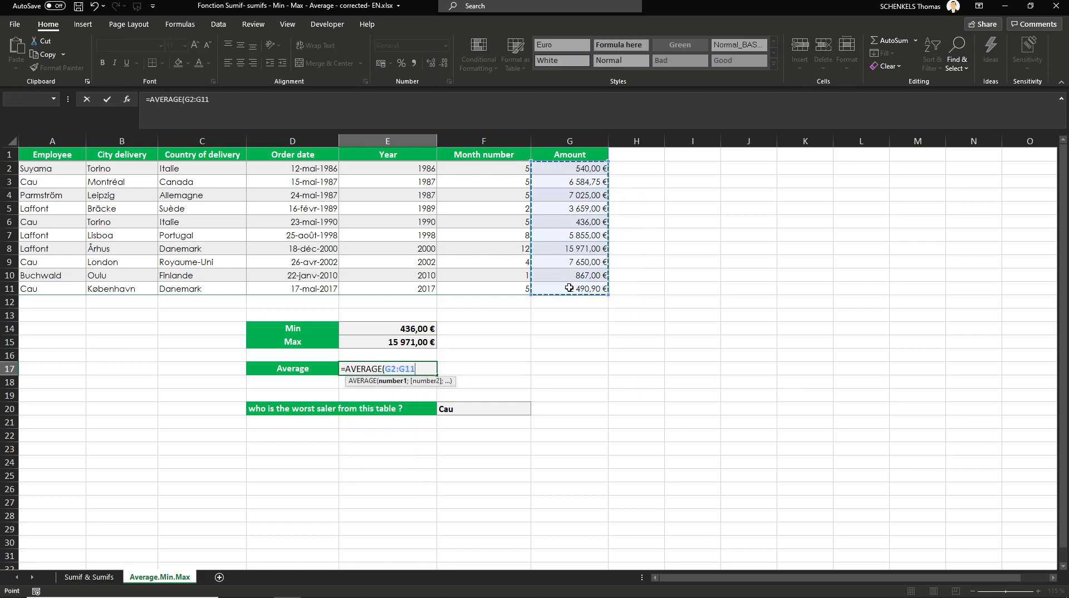
key("Return")
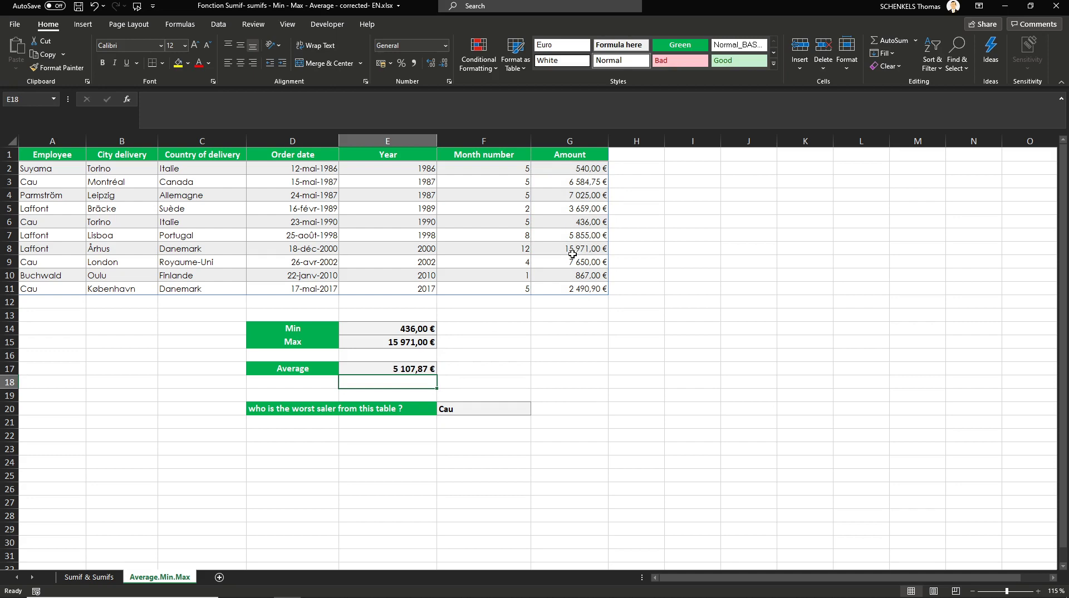
left_click(426, 369)
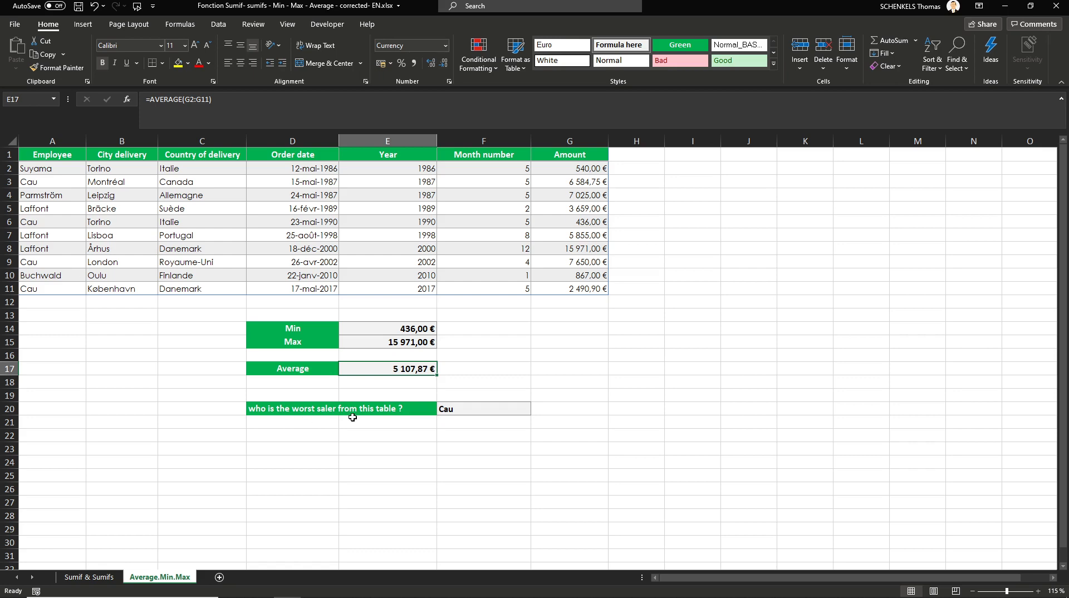
- Start an XLOOKUP formula in cell F21, below the worst-seller answer, with MIN(G2:G11) as the lookup value
left_click(467, 425)
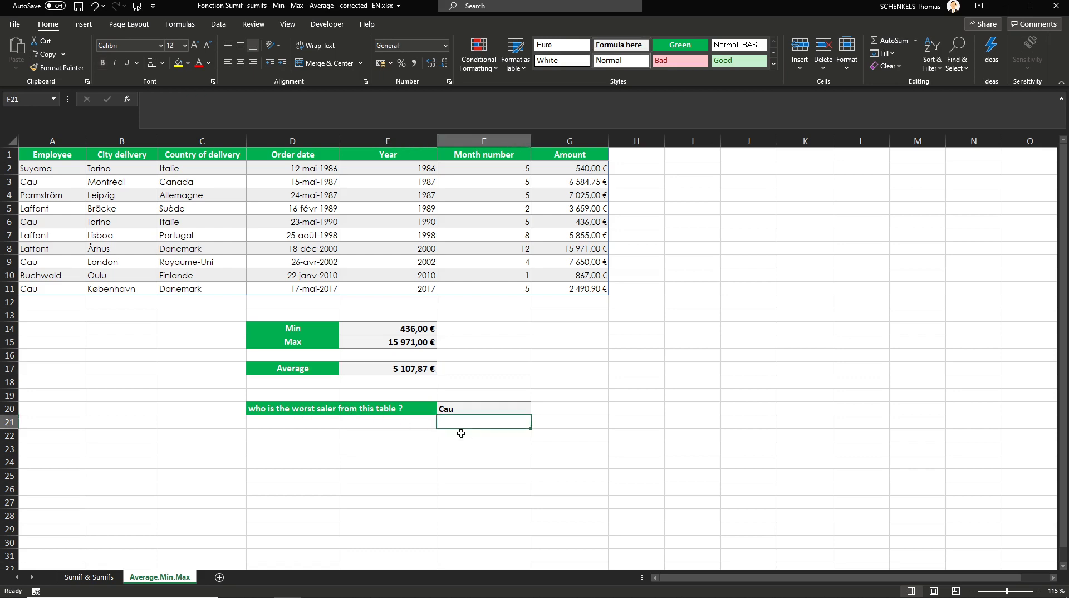
type("=")
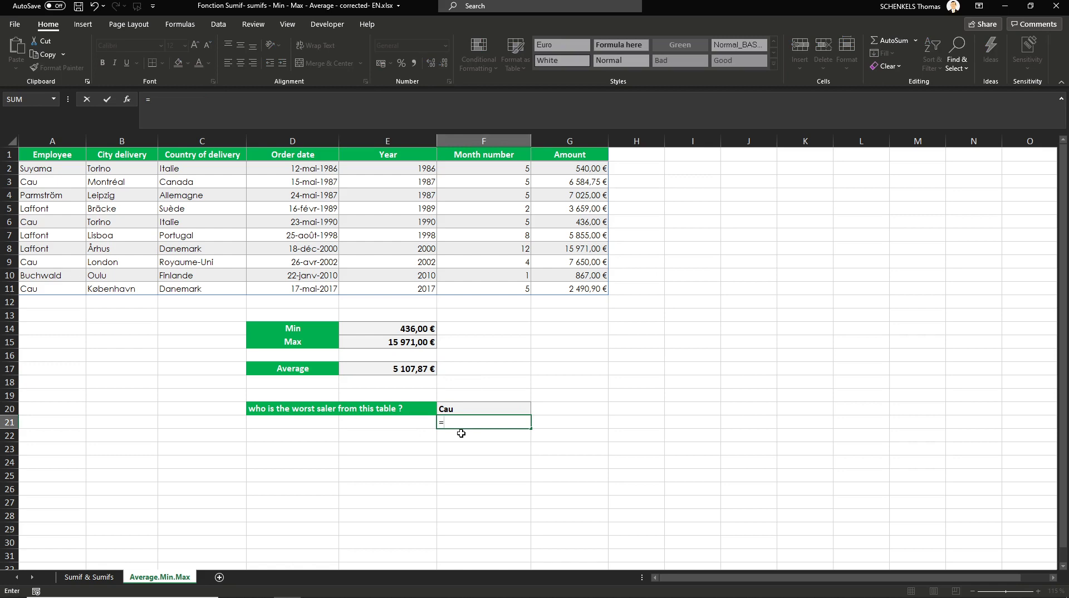
type("x")
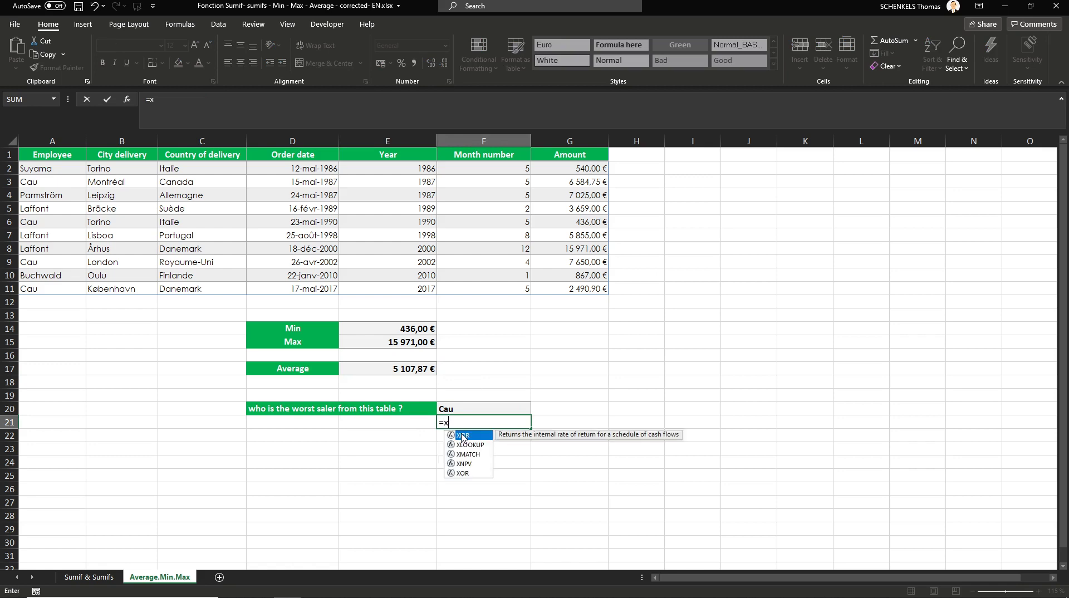
key("Down")
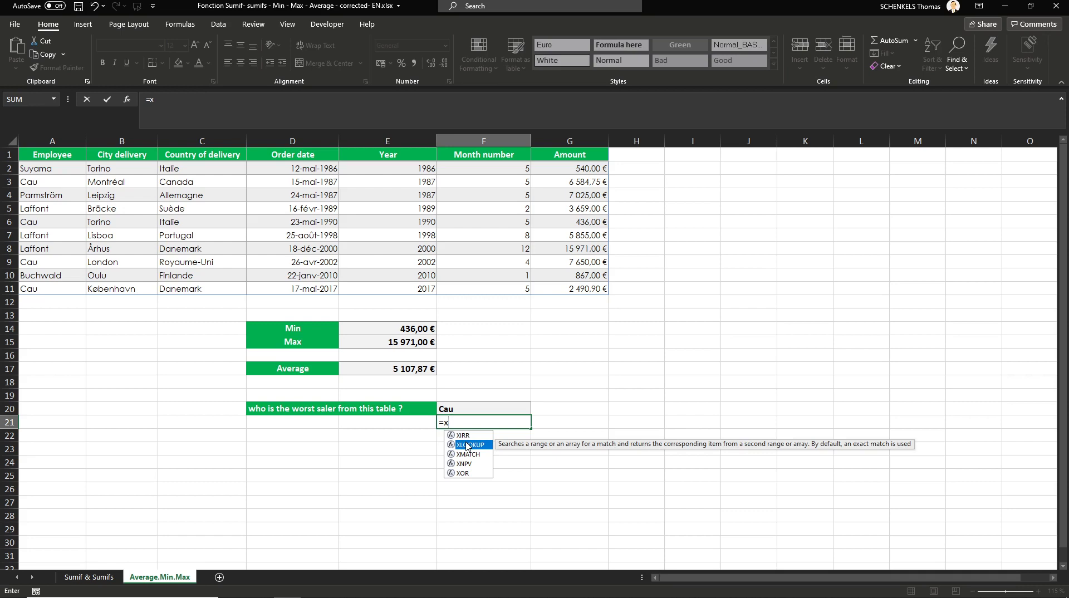
double_click(468, 446)
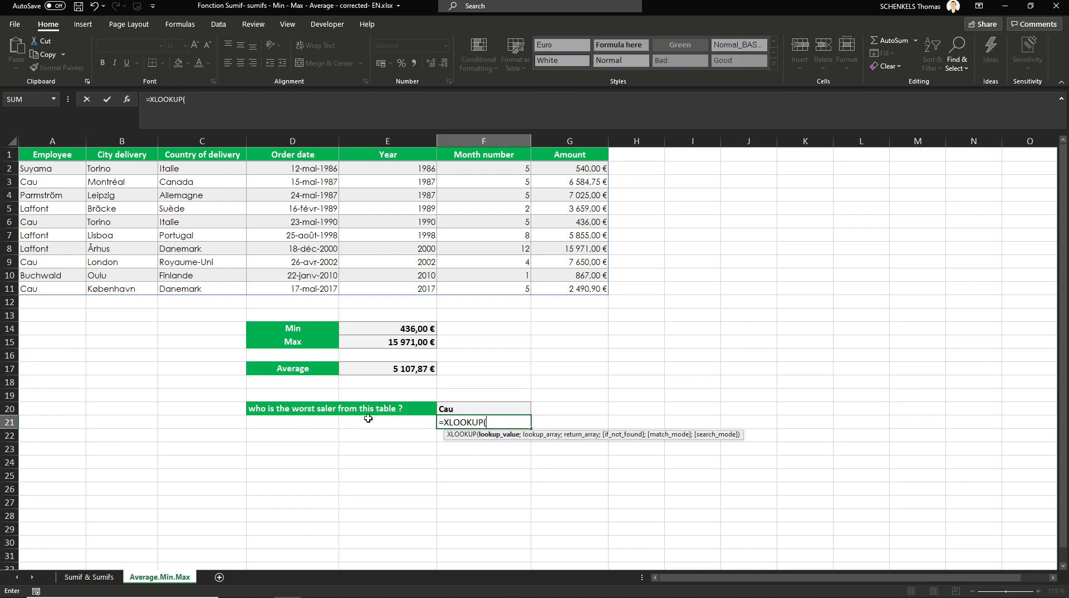
type("min")
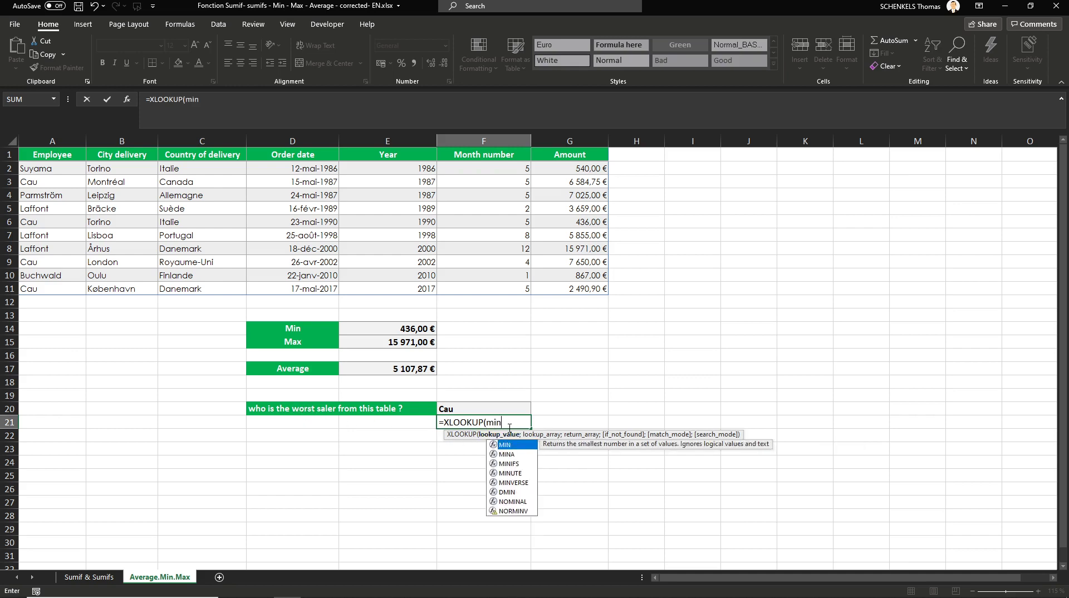
key("Tab")
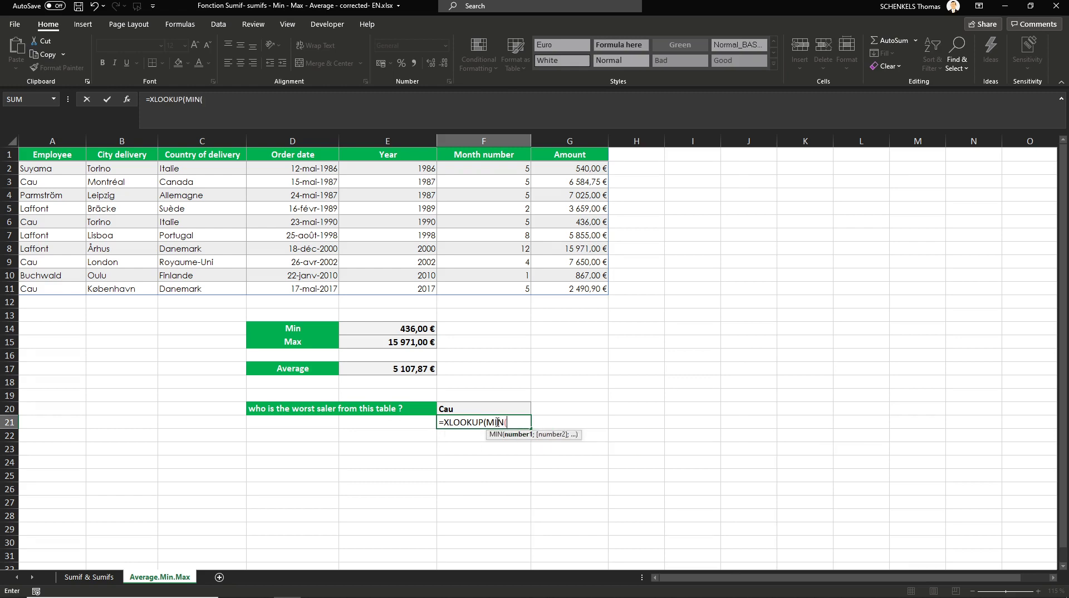
left_click_drag(573, 167, 573, 288)
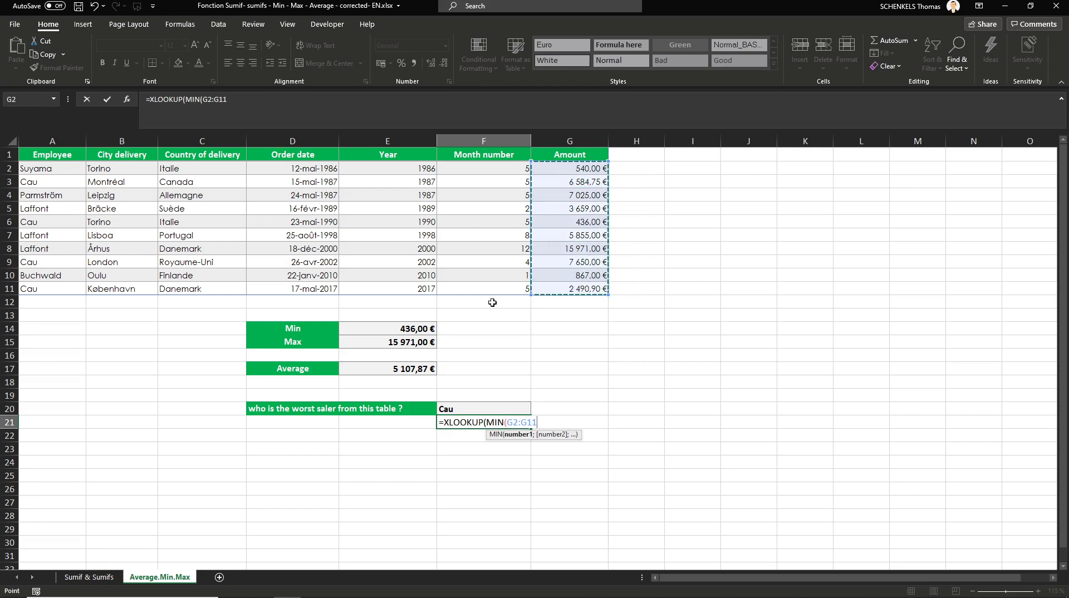
type(");")
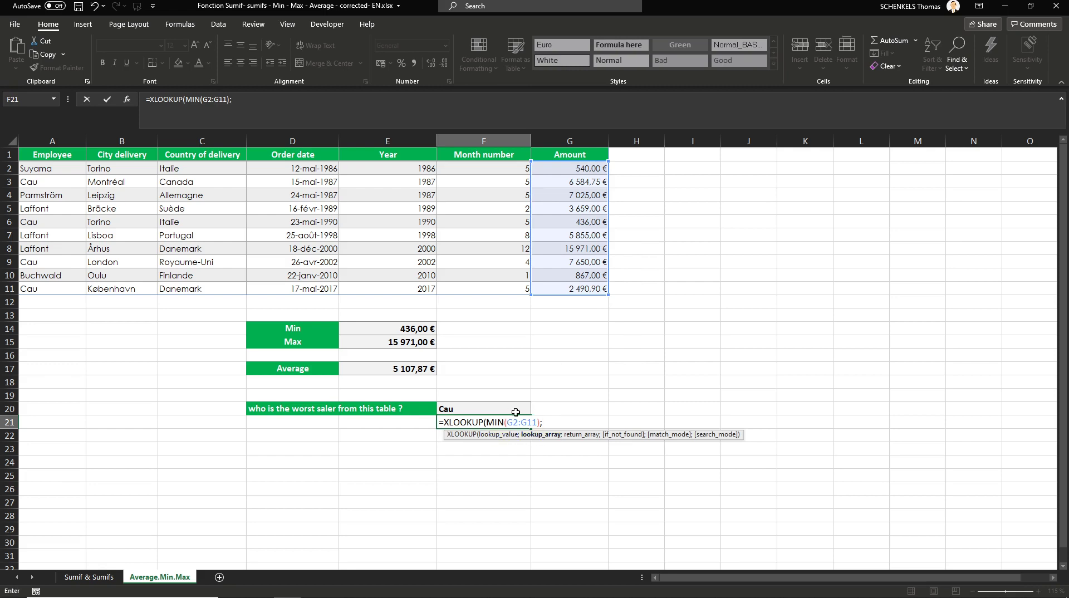
- Complete the XLOOKUP formula in F21 with lookup array G2:G11 and return array A2:A11
left_click_drag(583, 165, 581, 290)
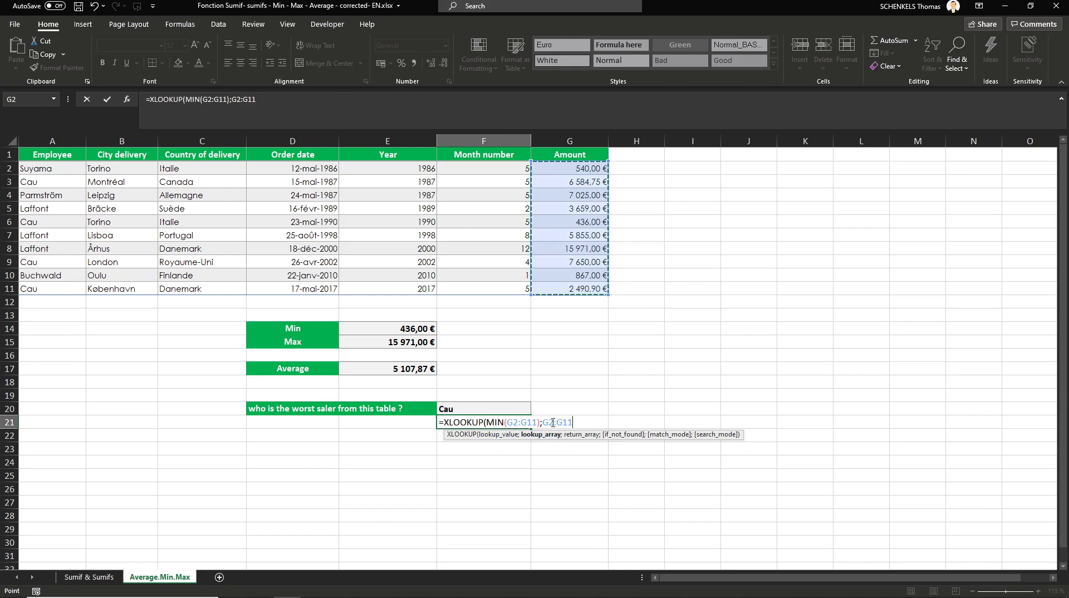
type(";")
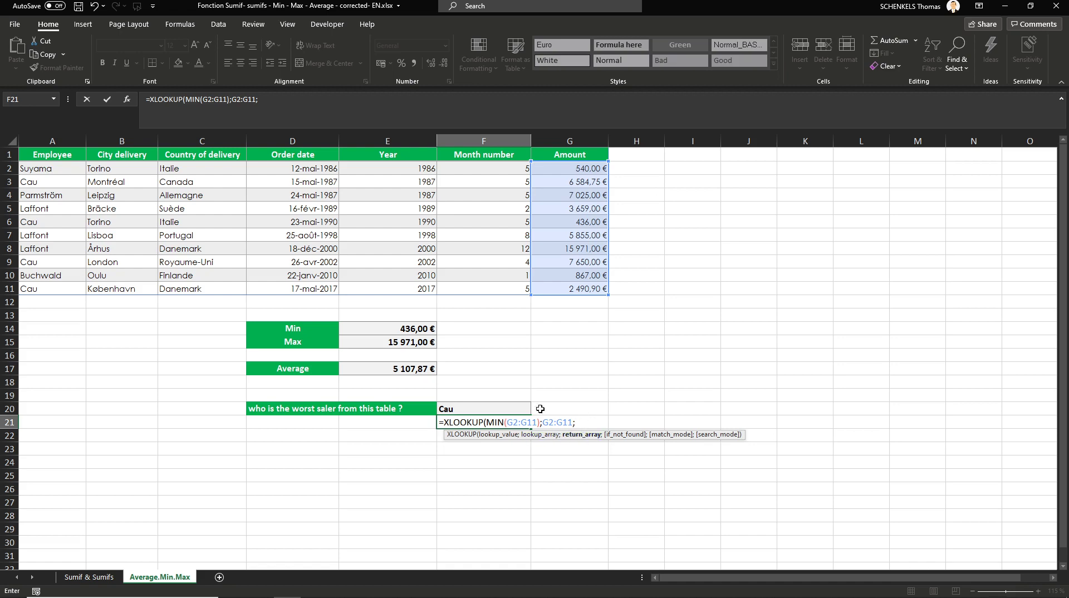
left_click_drag(52, 171, 62, 290)
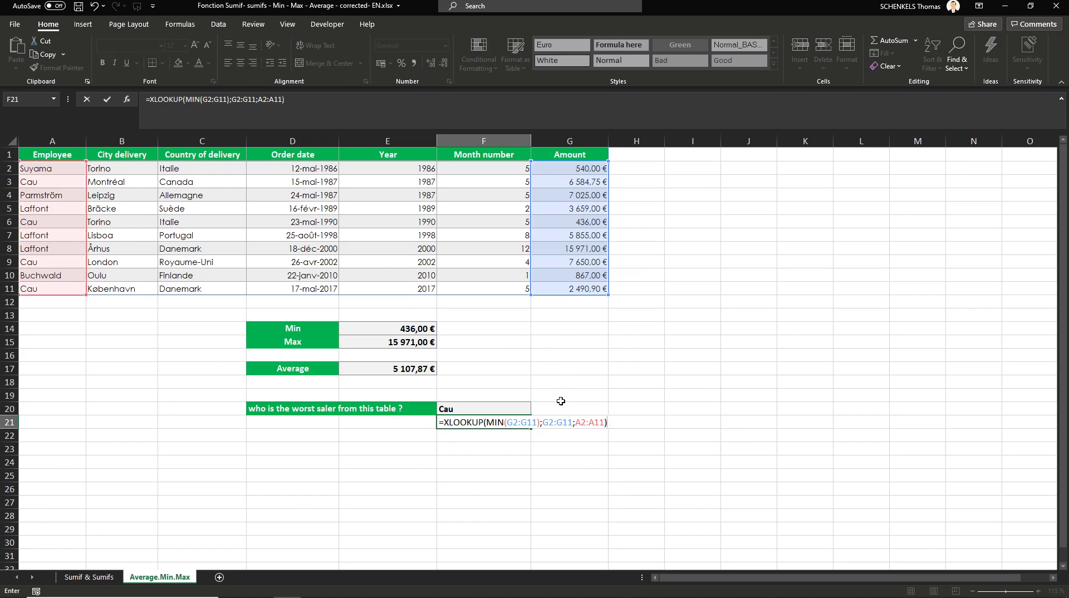
key("Return")
- Review the ranges used by the XLOOKUP formula in F21, and clear that cell
left_click(479, 422)
double_click(479, 422)
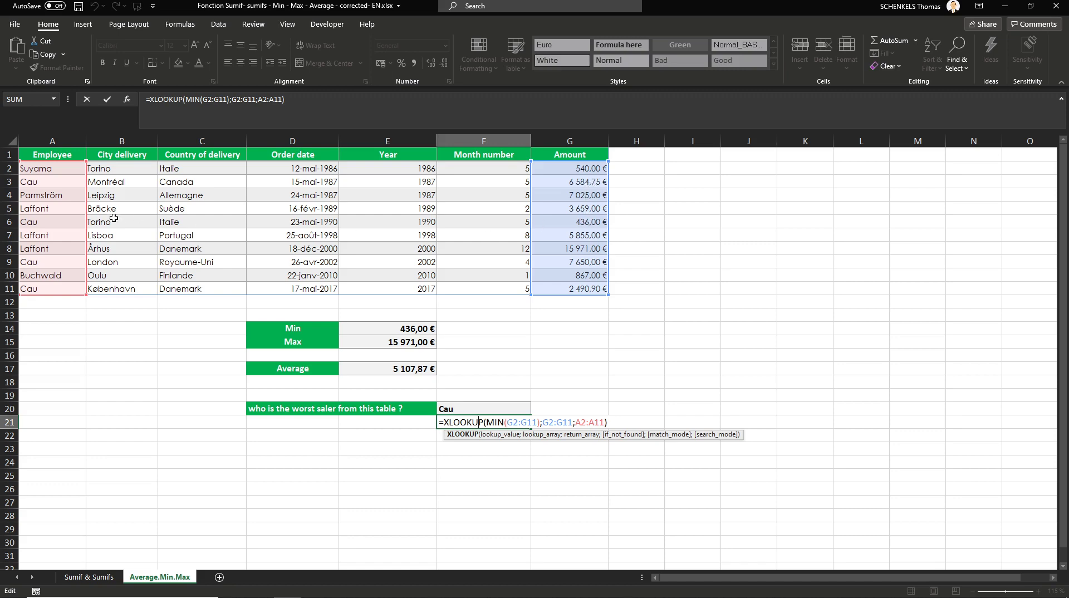
key("Escape")
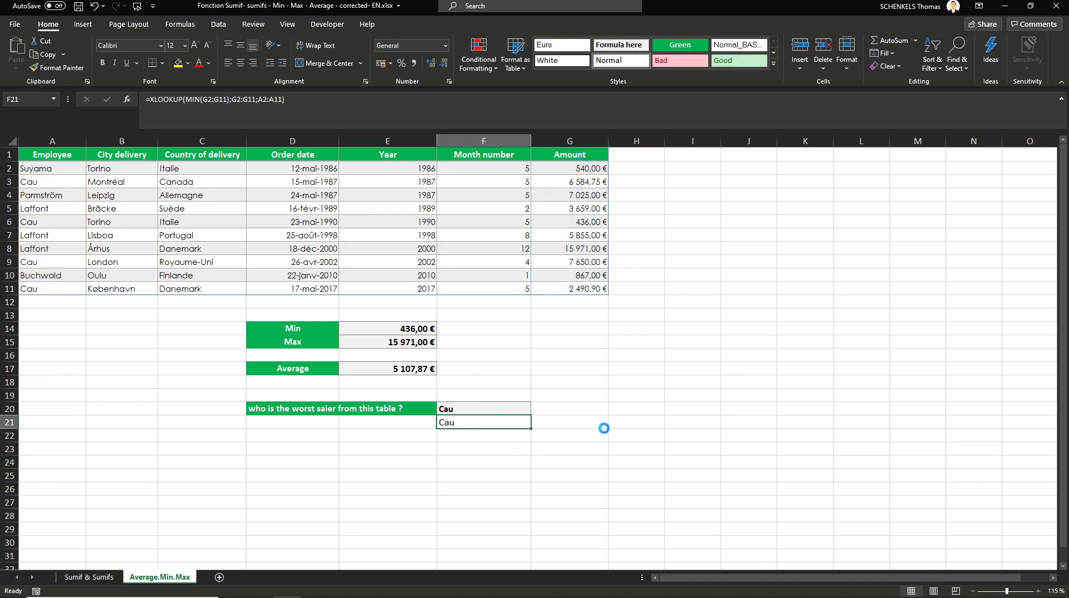
scroll(605, 427, "up", 4, "ctrl")
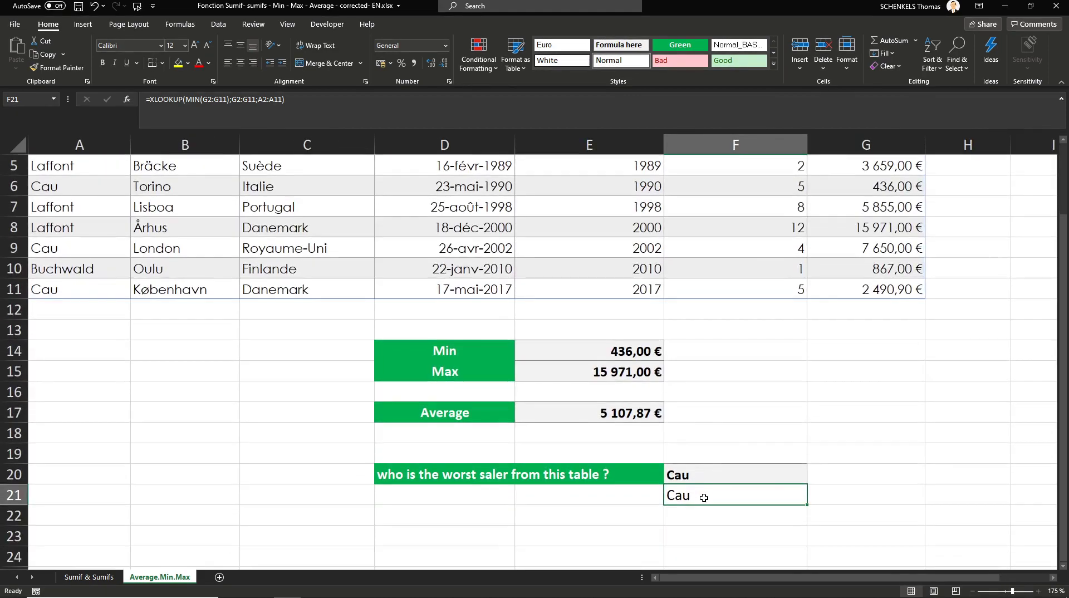
key("Delete")
- Examine the lookup value, lookup array and return array of the XLOOKUP formula in cell F20
double_click(723, 477)
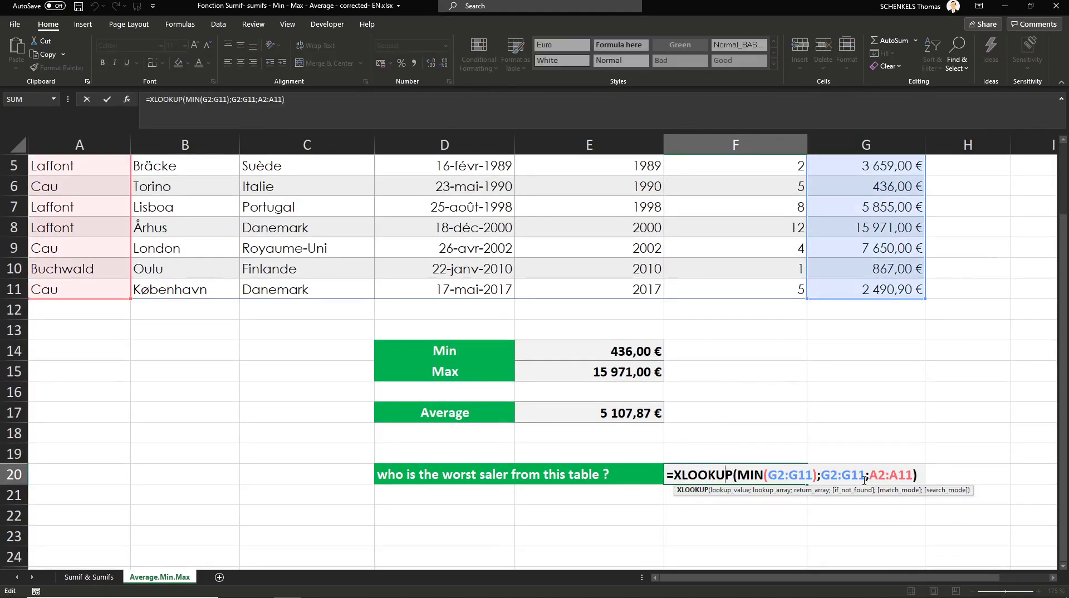
scroll(864, 480, "up", 1)
left_click(726, 552)
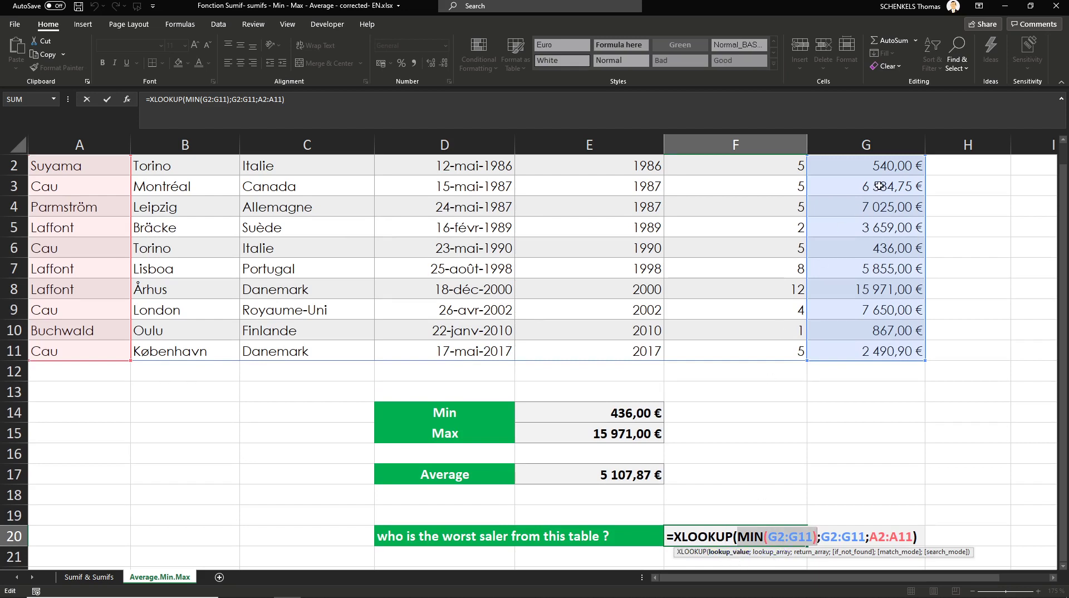
left_click(771, 552)
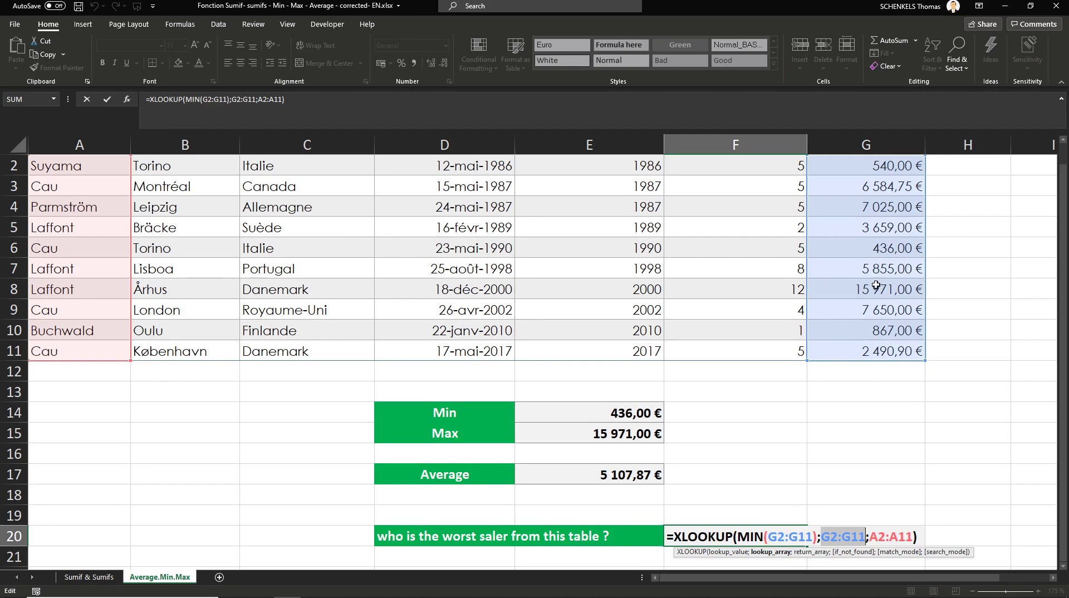
left_click(811, 552)
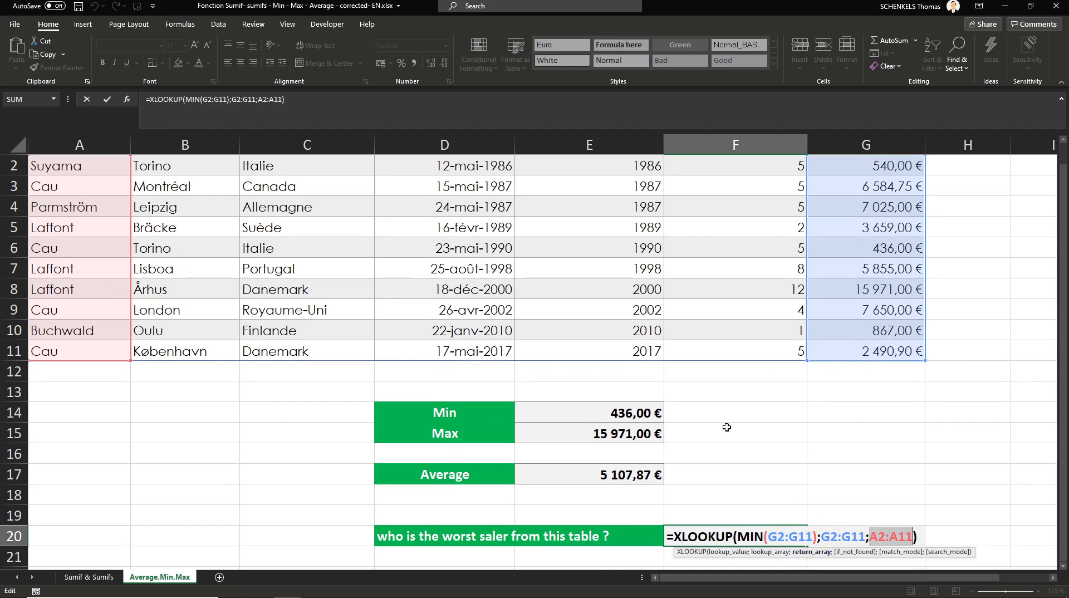
key("ctrl+Return")
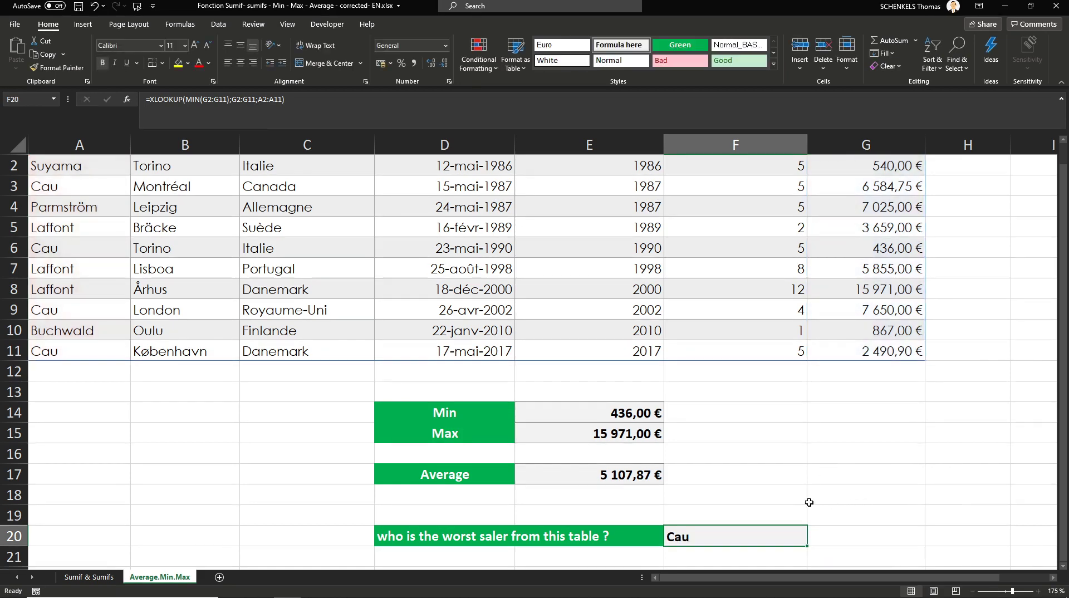
- Copy the worst-seller question label from row 20 down to row 21, and merge and center it across D21:E21
scroll(702, 502, "down", 1)
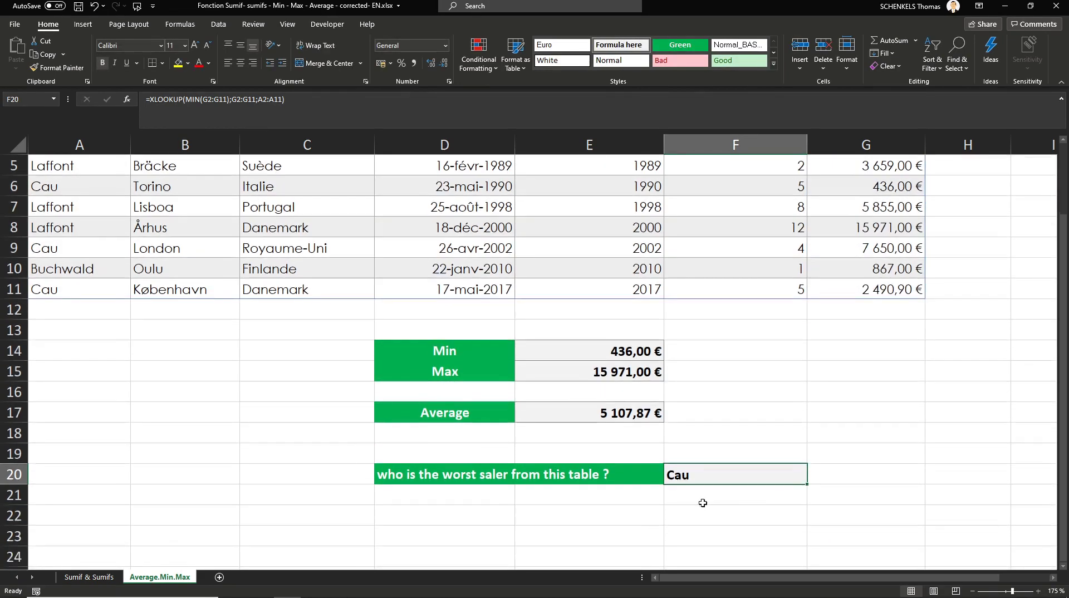
left_click(477, 483)
left_click_drag(517, 484, 585, 495)
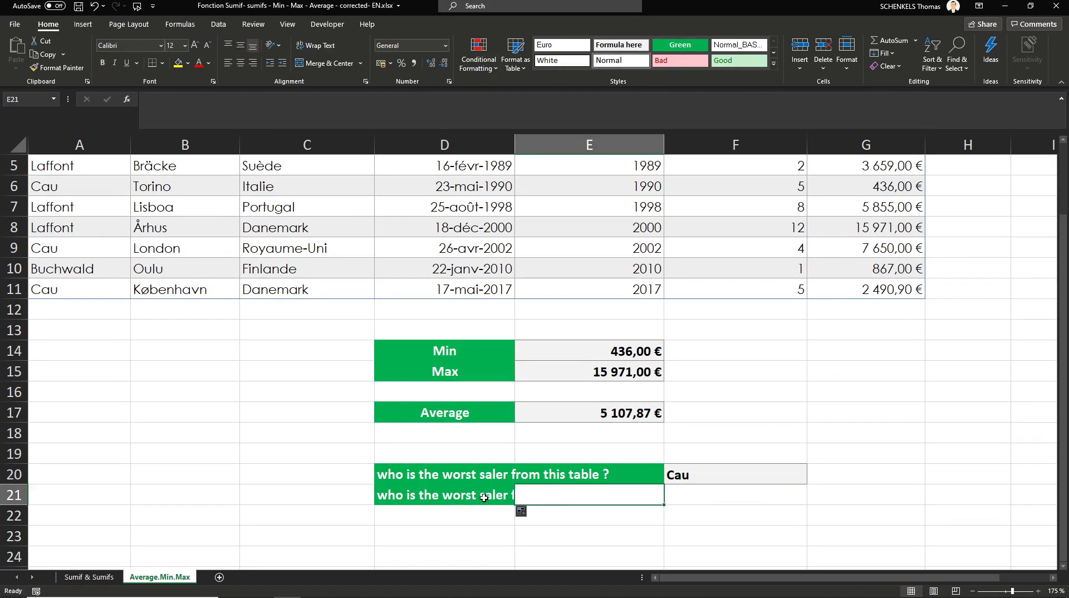
left_click(314, 62)
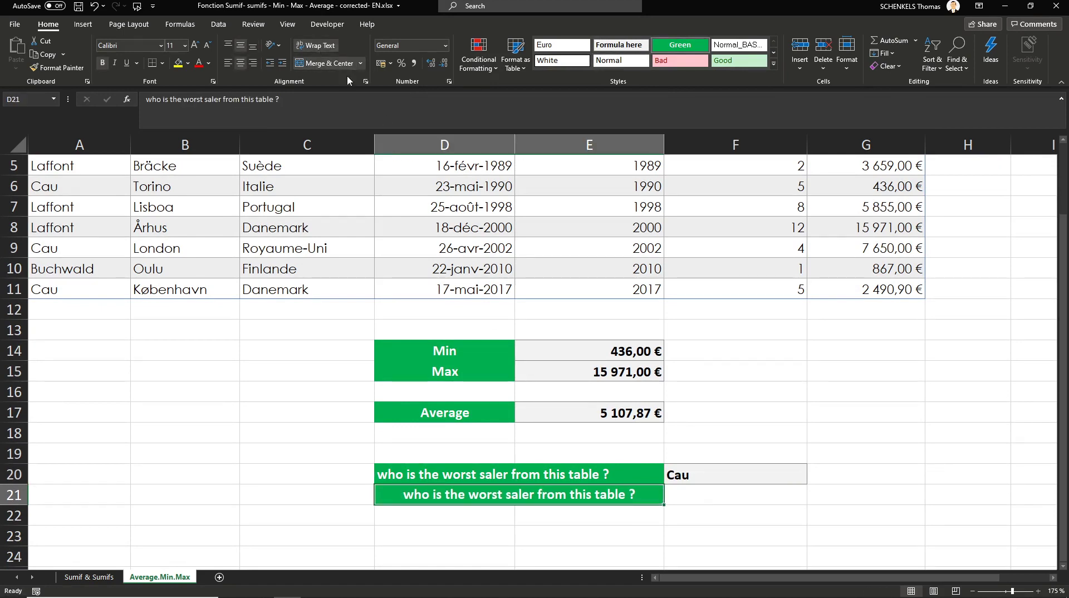
- Replace "worst" with "best" in the row 21 label so that it reads "who is the best saler from this table ?"
double_click(407, 495)
left_click_drag(406, 495, 608, 495)
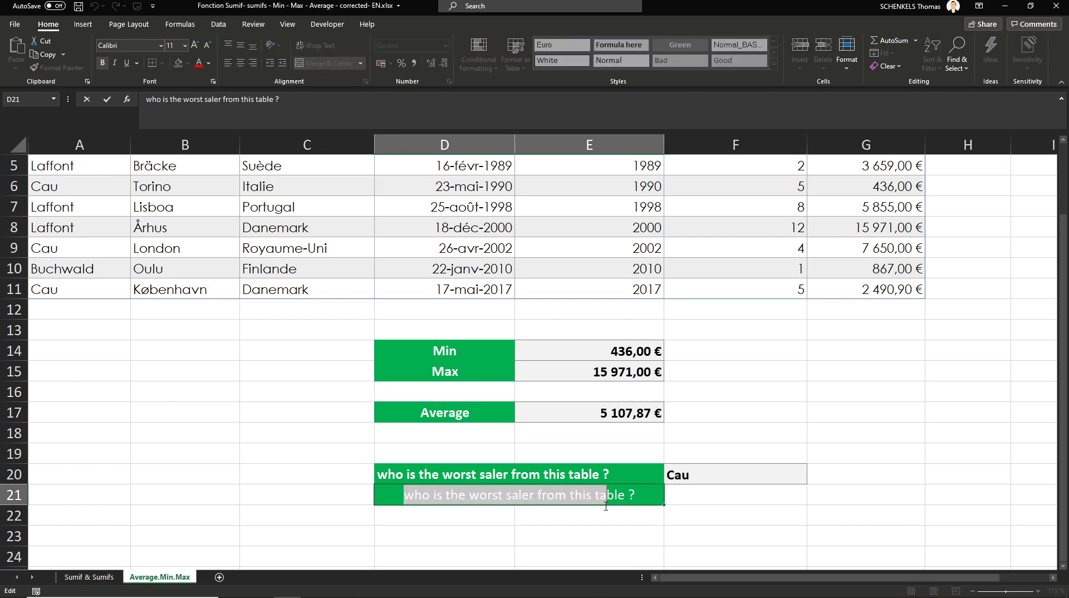
left_click(471, 495)
double_click(478, 496)
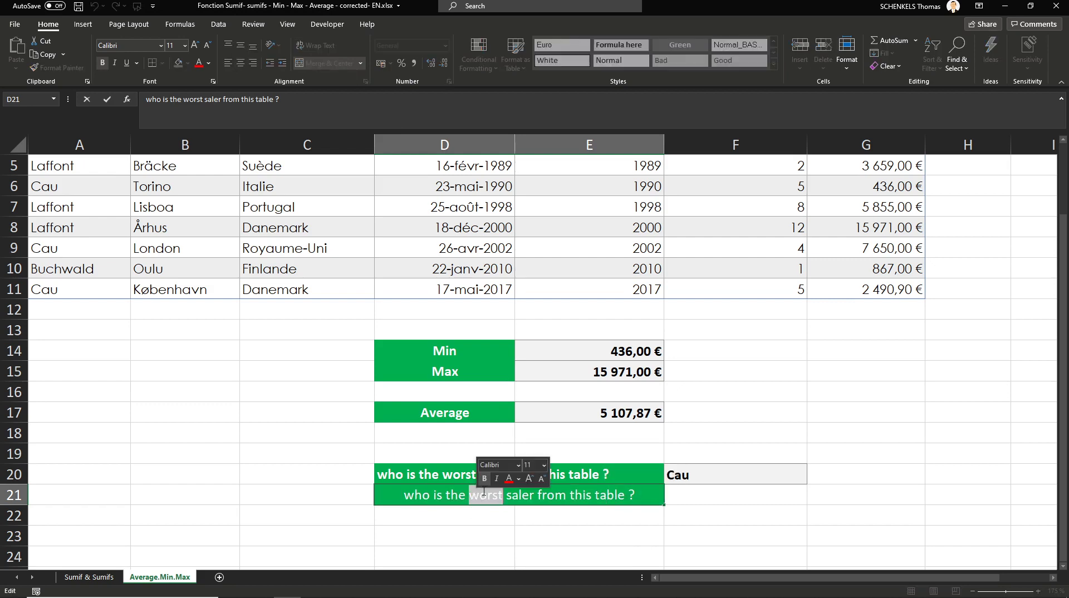
type("best")
key("Return")
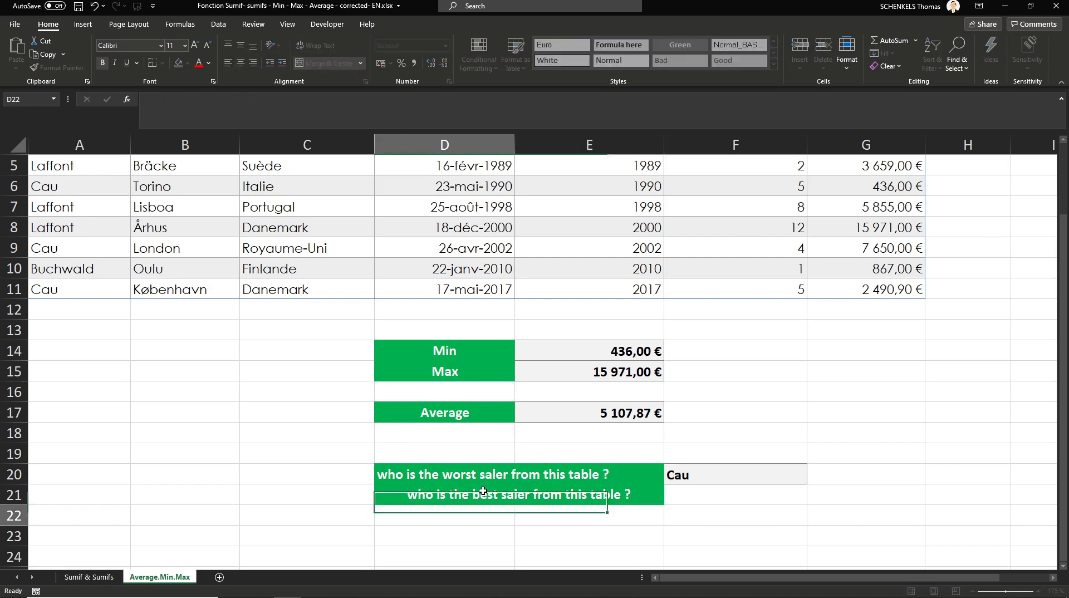
- Fill the worst-seller formula from F20 down into F21, and erase the copied formula there except for the equals sign
left_click(751, 478)
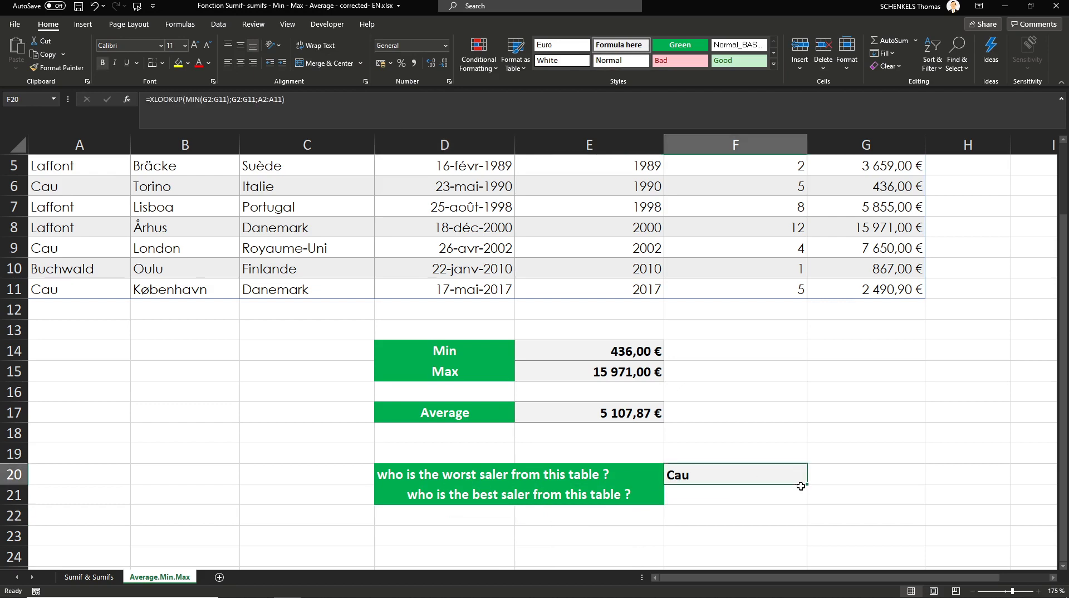
left_click_drag(807, 483, 766, 499)
double_click(765, 495)
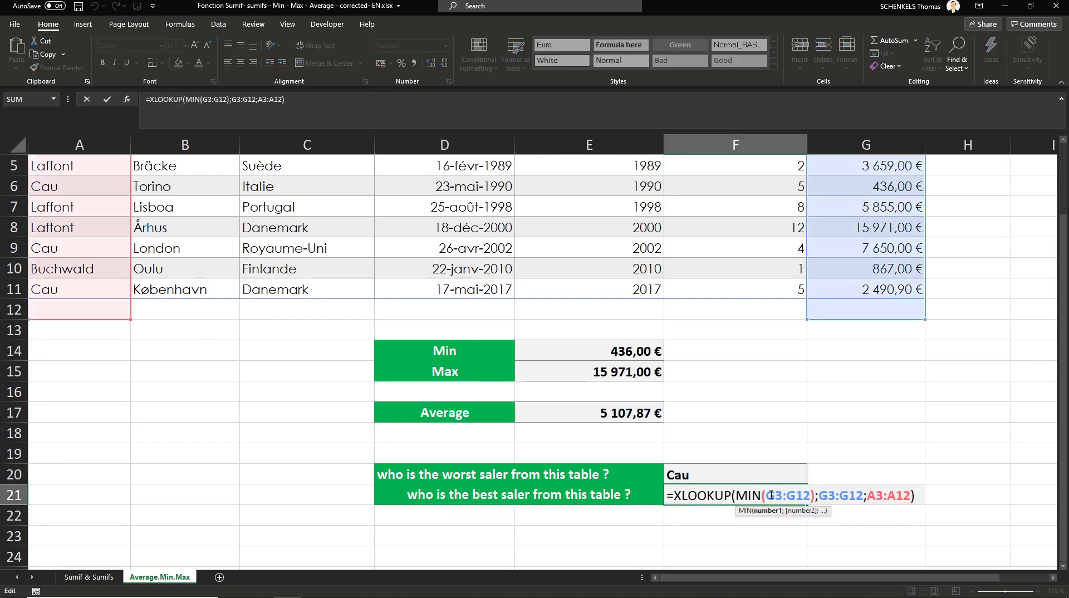
left_click_drag(679, 497, 966, 505)
key("BackSpace")
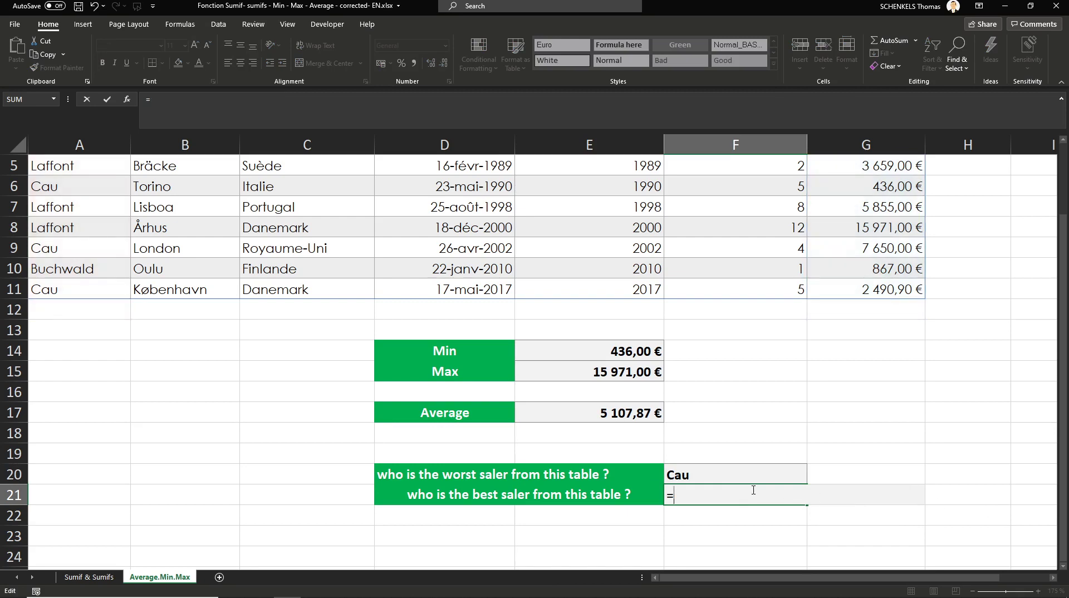
- Start an XLOOKUP formula in cell F21 with MAX(G2:G11) as its lookup value
type("xl")
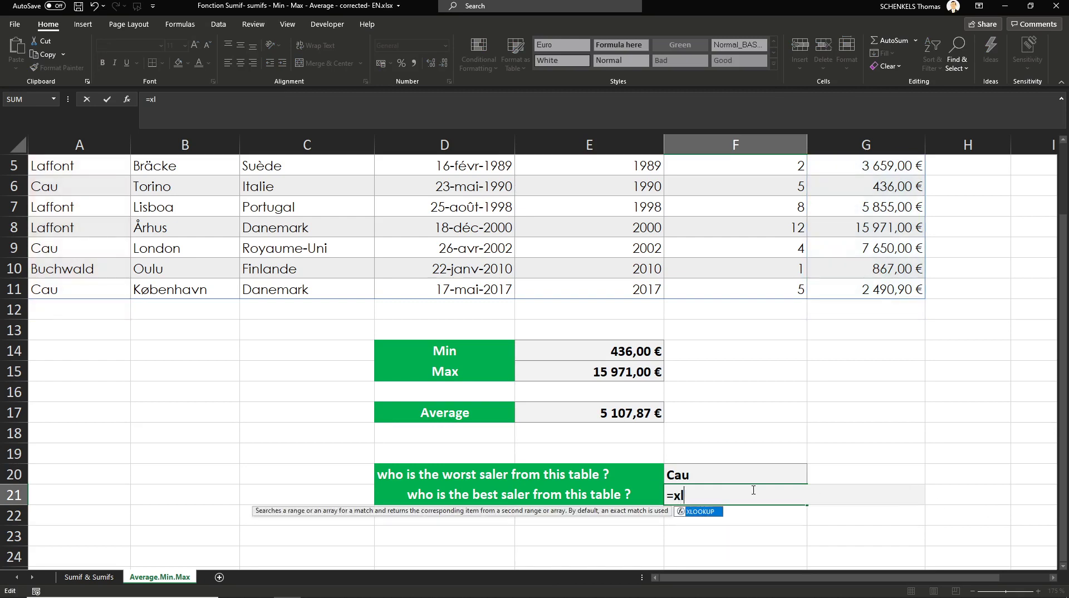
type("o")
key("Tab")
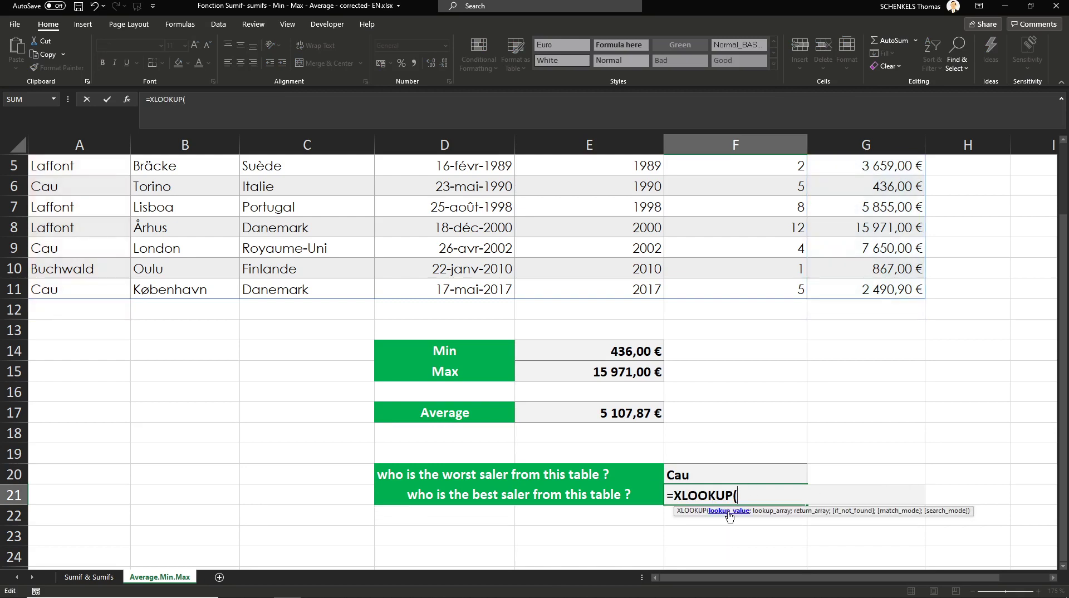
type("max")
key("Tab")
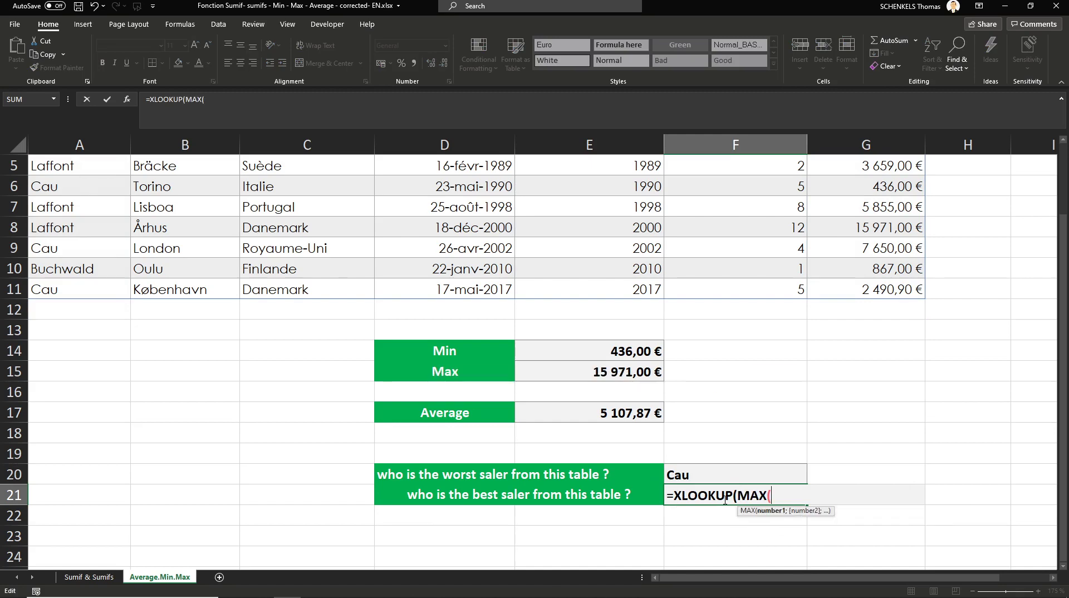
left_click_drag(902, 213, 868, 186)
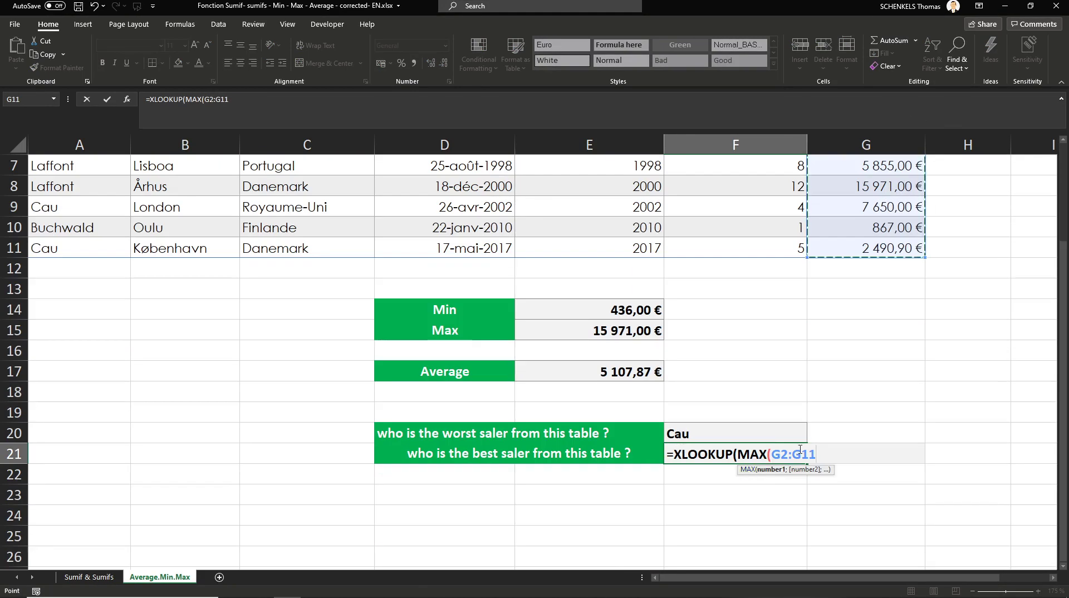
type(")")
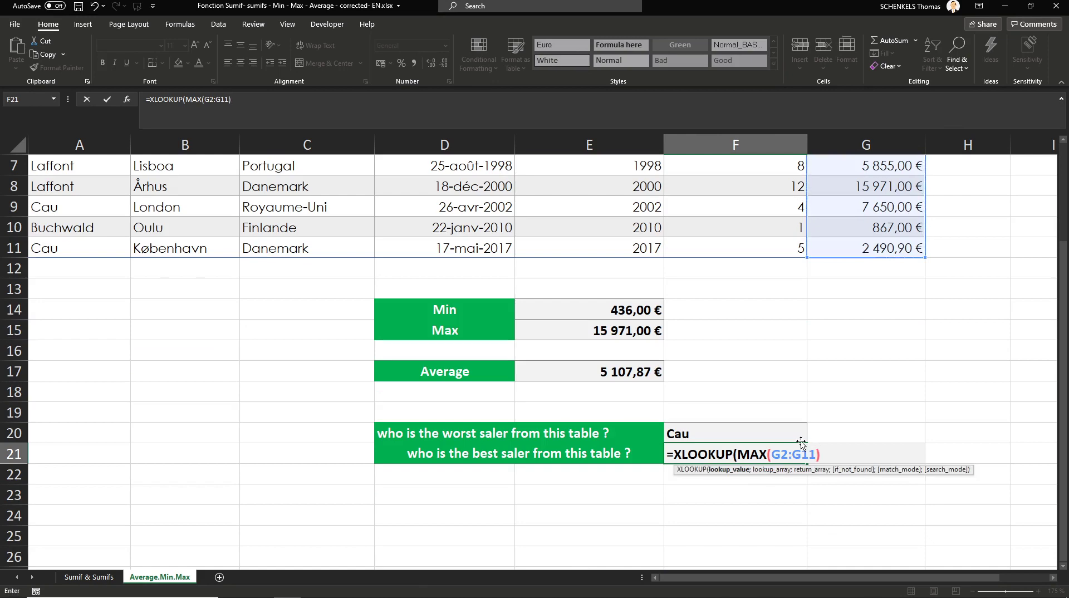
- Set the order amounts in G2:G11 as the lookup array of the F21 formula
type(";")
scroll(877, 334, "up", 1)
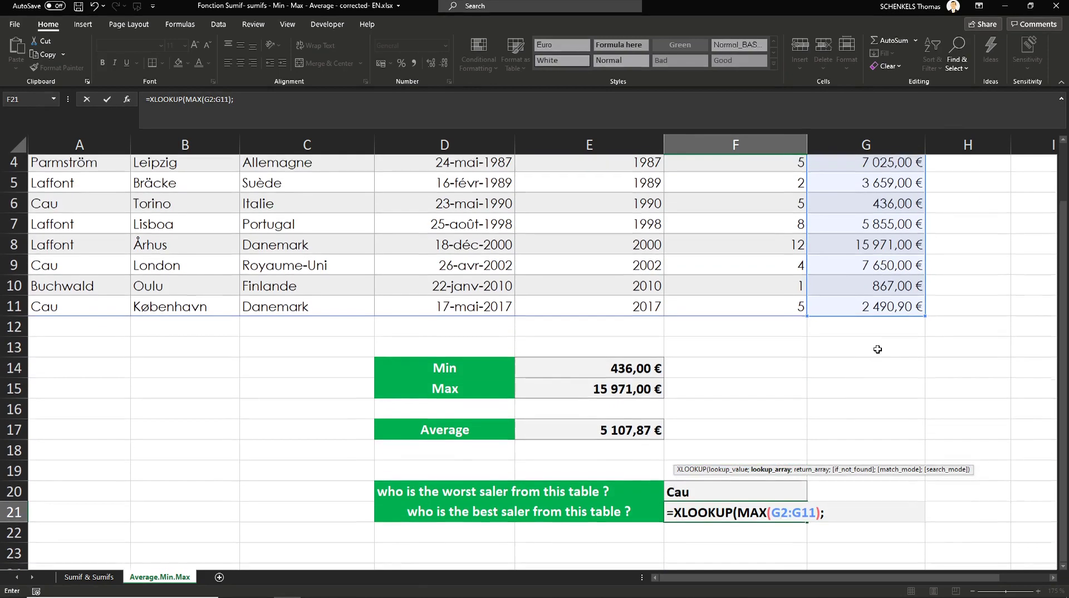
scroll(863, 266, "up", 1)
left_click_drag(885, 187, 883, 370)
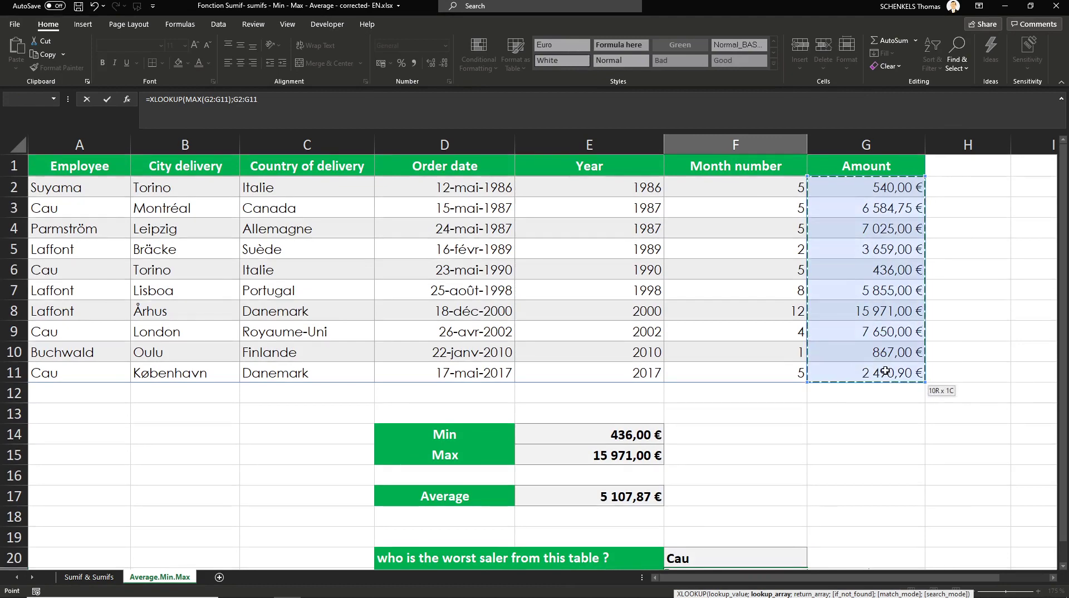
scroll(867, 477, "down", 2)
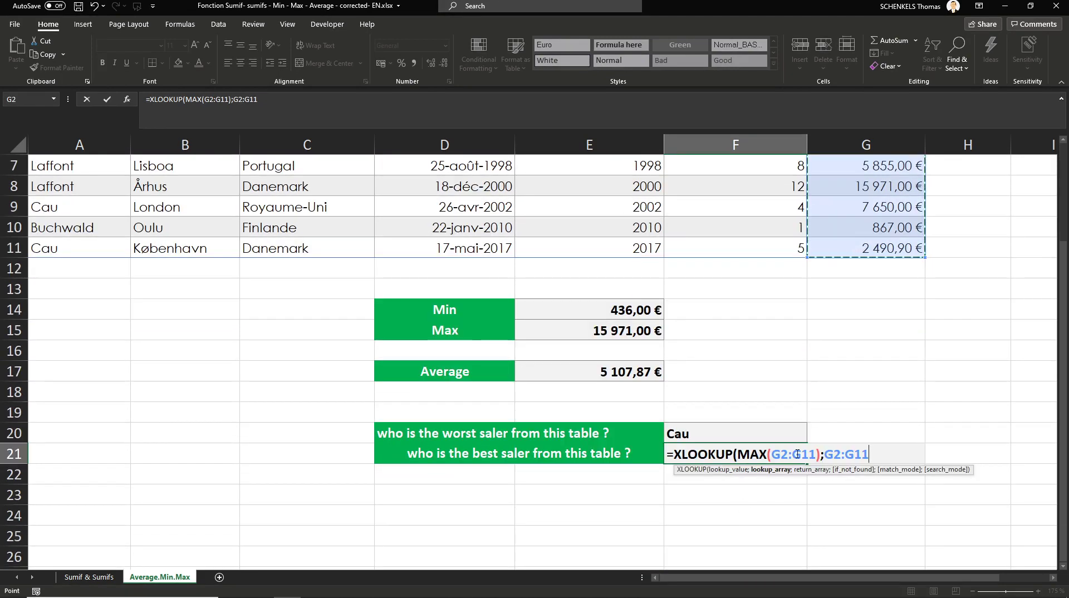
scroll(913, 329, "up", 2)
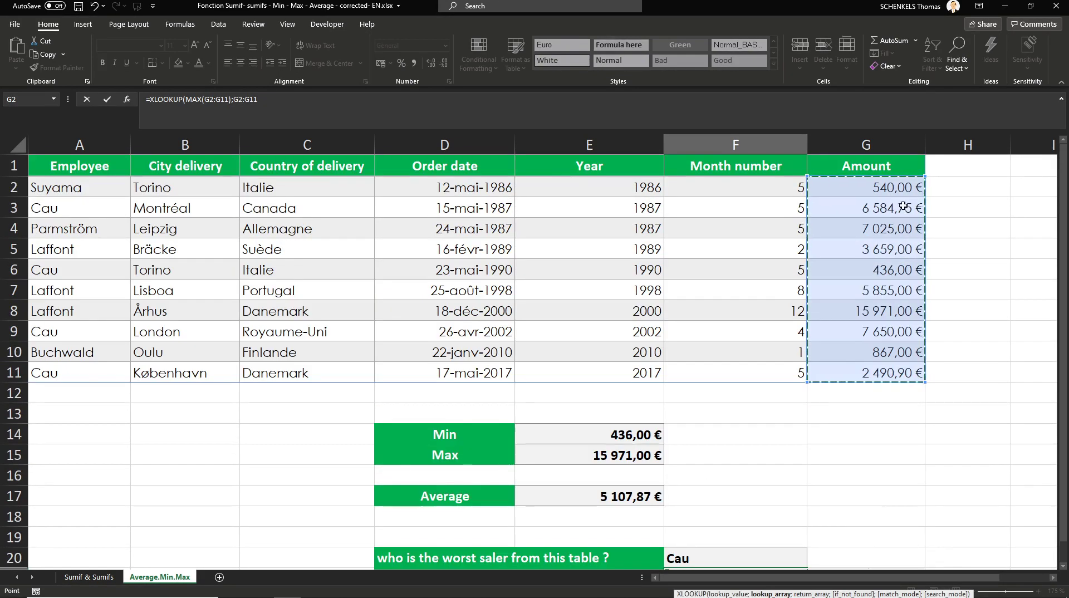
scroll(835, 445, "down", 1)
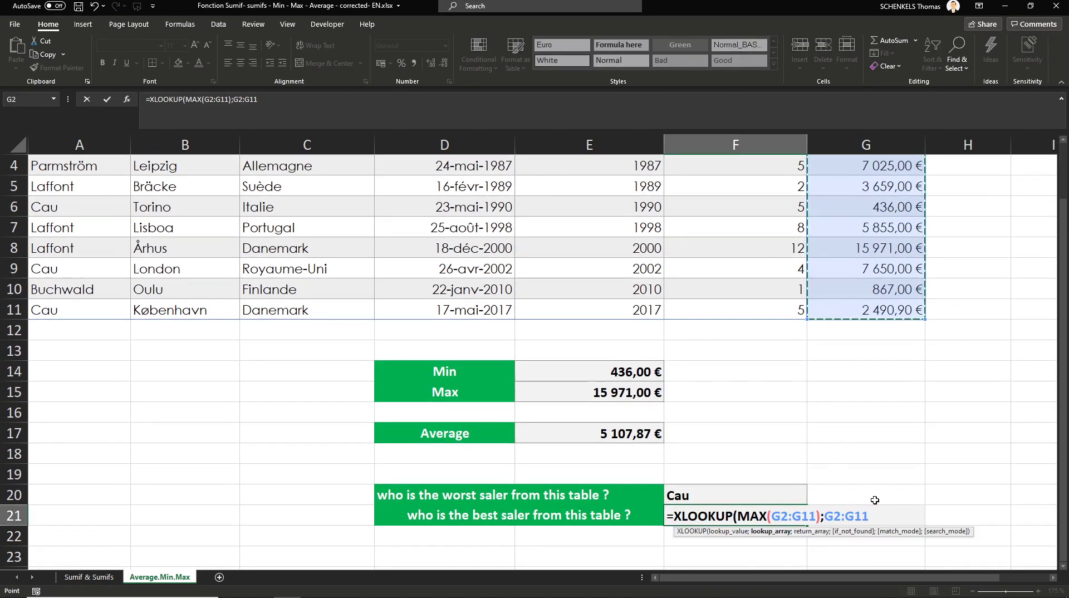
- Add the employee names in A2:A11 as the return array and enter the completed XLOOKUP formula in F21
type(";")
scroll(110, 246, "up", 1)
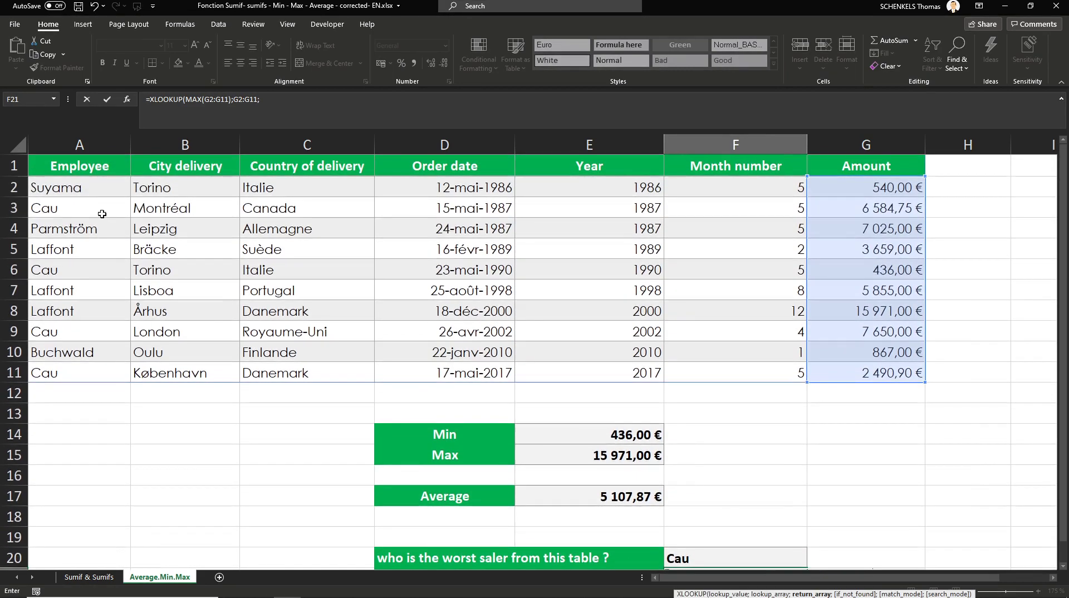
left_click_drag(100, 186, 105, 373)
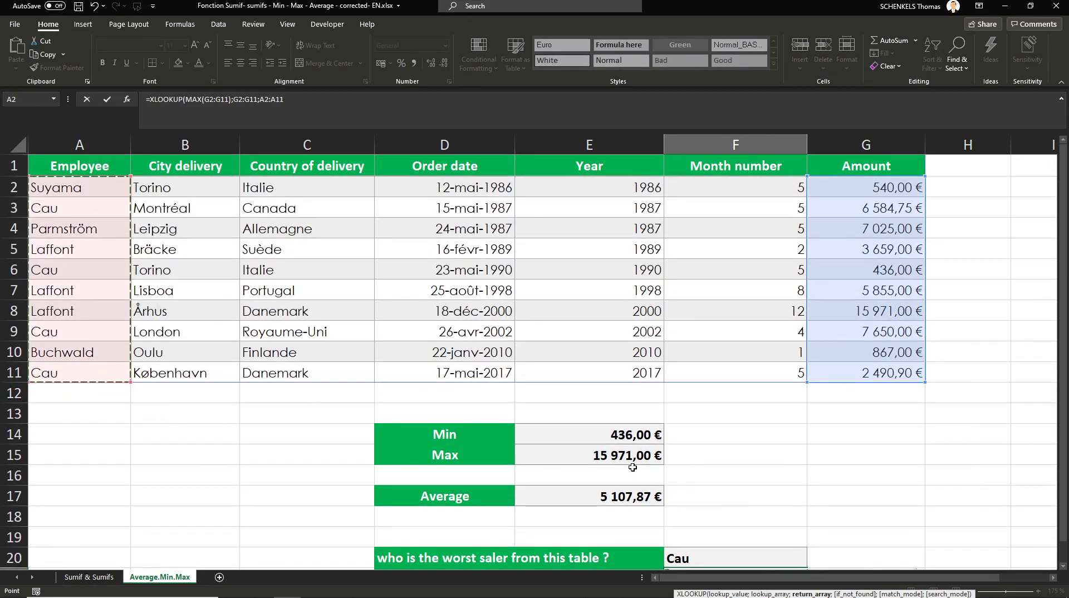
scroll(633, 468, "down", 2)
type(")")
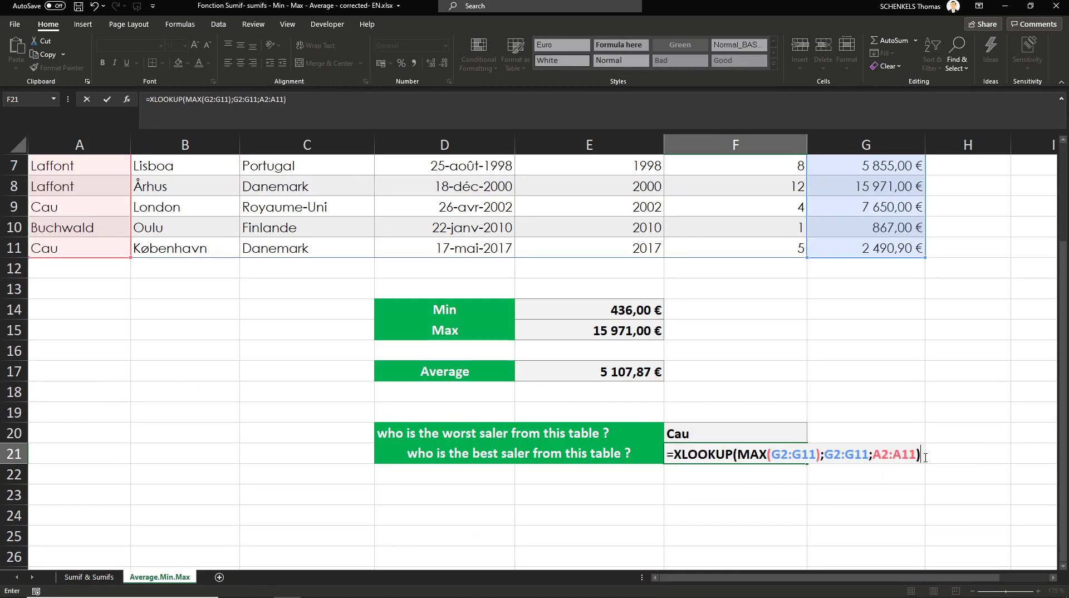
key("Return")
- Check the best-seller result in F21 against the order table and review the arguments of its XLOOKUP formula
left_click(723, 448)
scroll(916, 385, "down", 1)
scroll(917, 385, "up", 3)
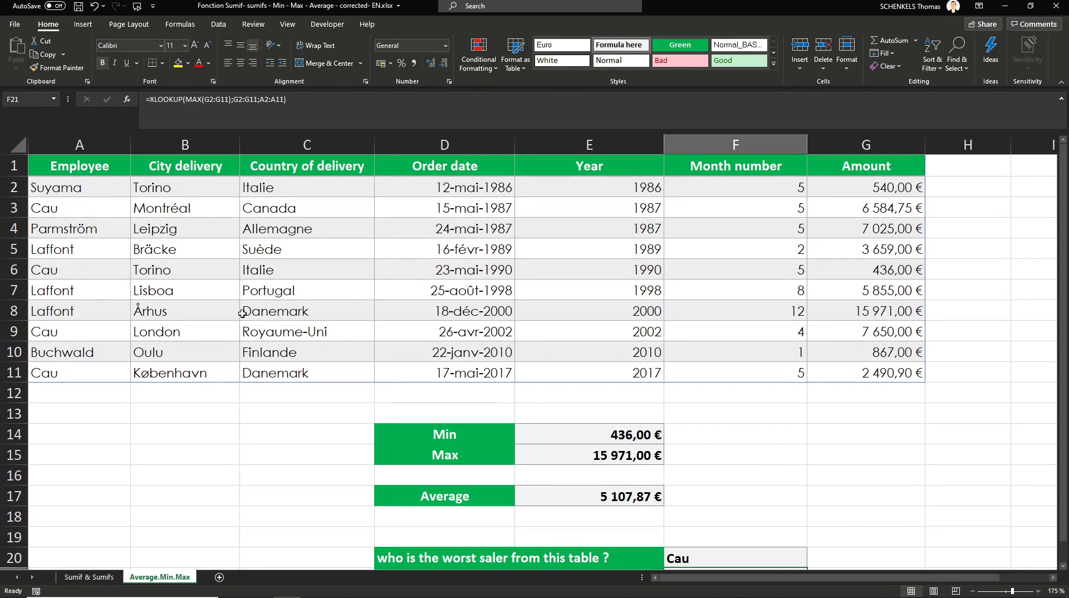
scroll(911, 397, "down", 3)
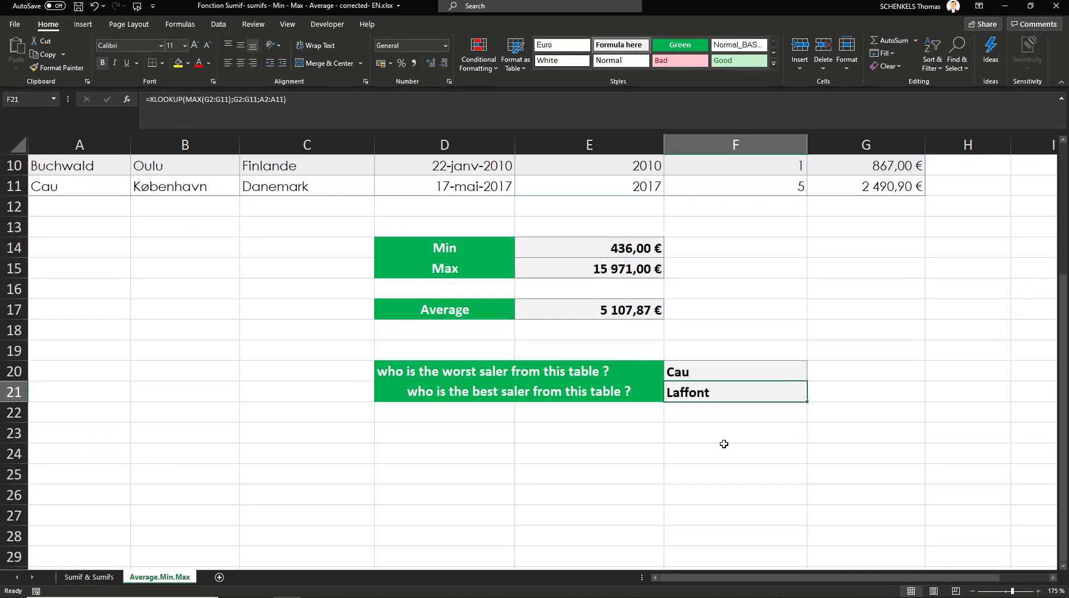
left_click(723, 437)
double_click(694, 392)
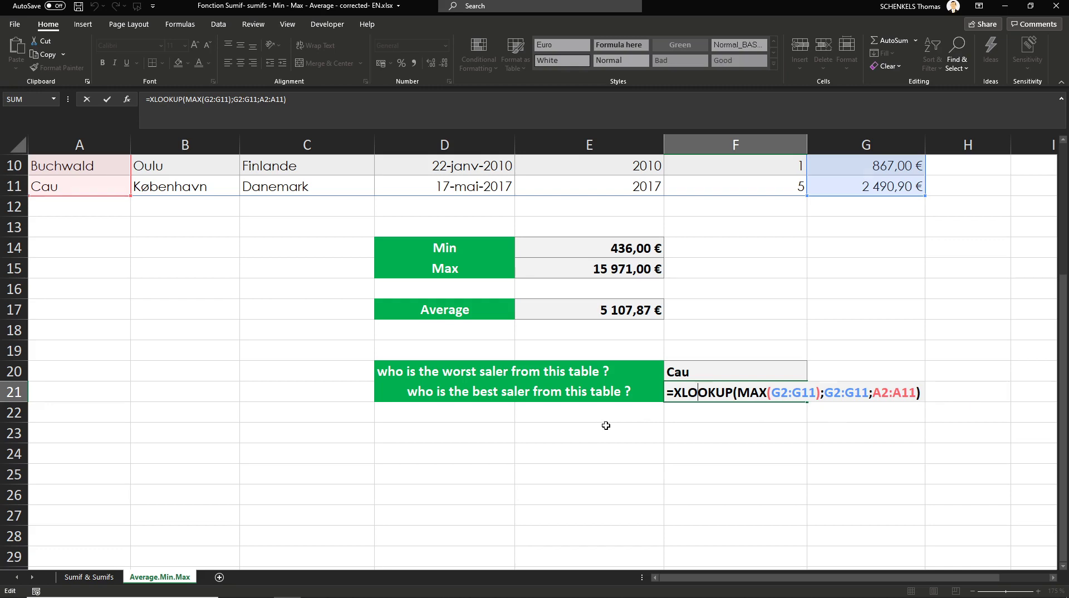
key("Escape")
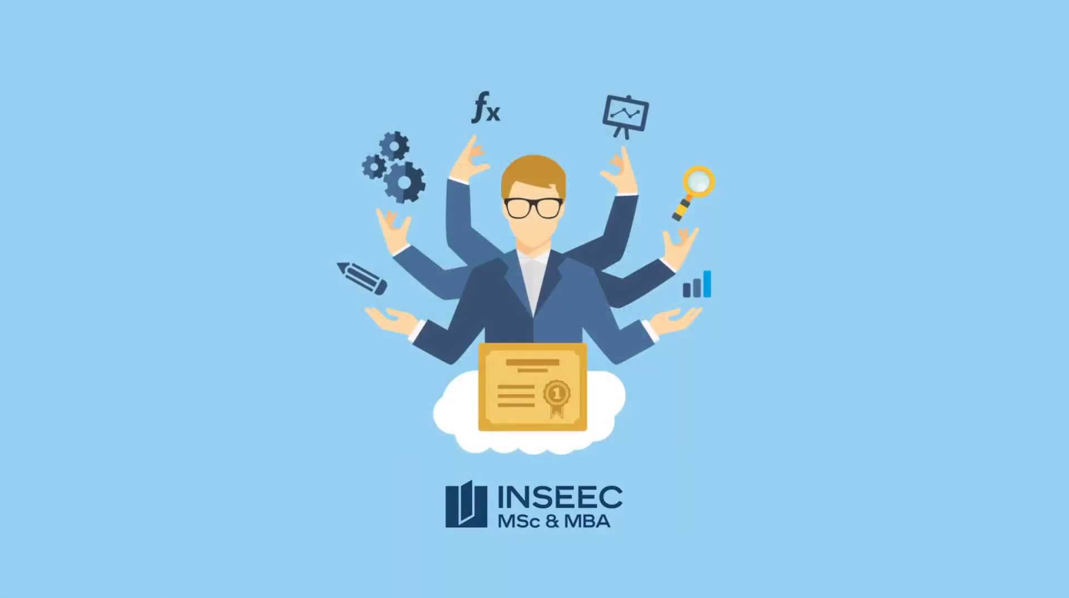